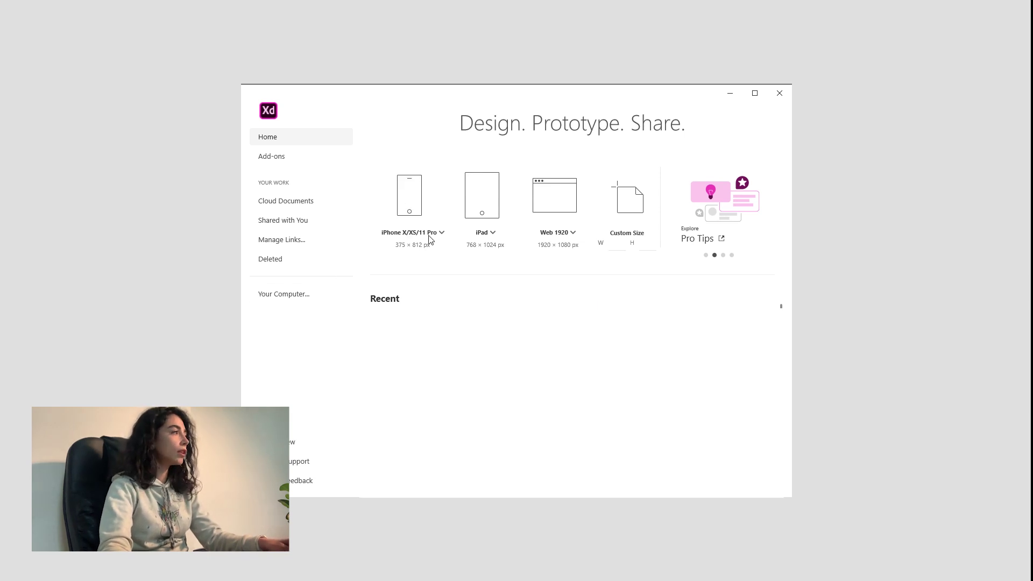
Step: Create a new iPhone X/XS/11 Pro document at 375 × 812 px and maximize the window
{"action": "left_click", "coordinate": [401, 202]}
{"action": "left_click", "coordinate": [754, 93]}
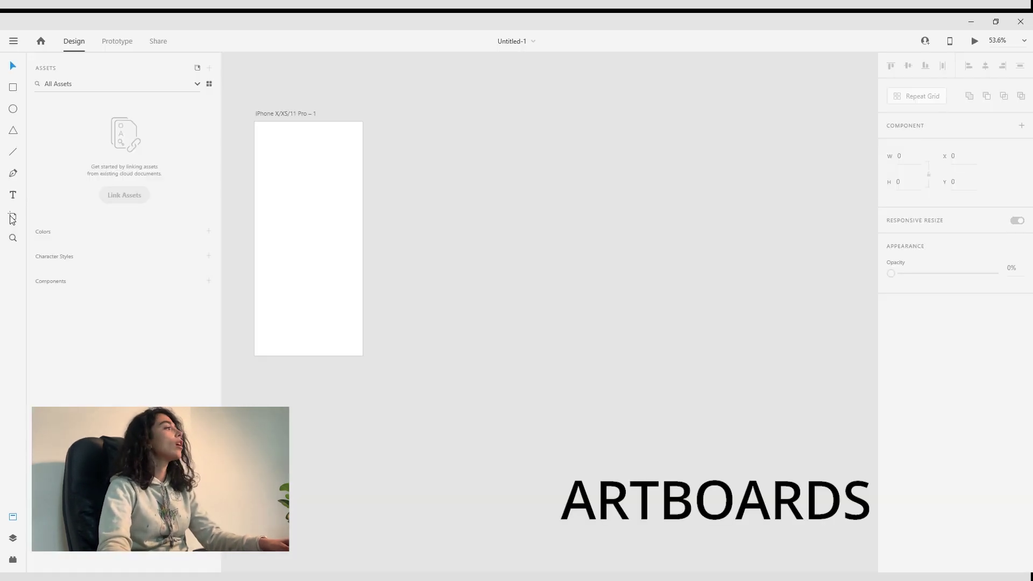
Step: Draw a custom artboard about 876 × 1406 px beside the iPhone artboard, and undo it
{"action": "left_click", "coordinate": [12, 218]}
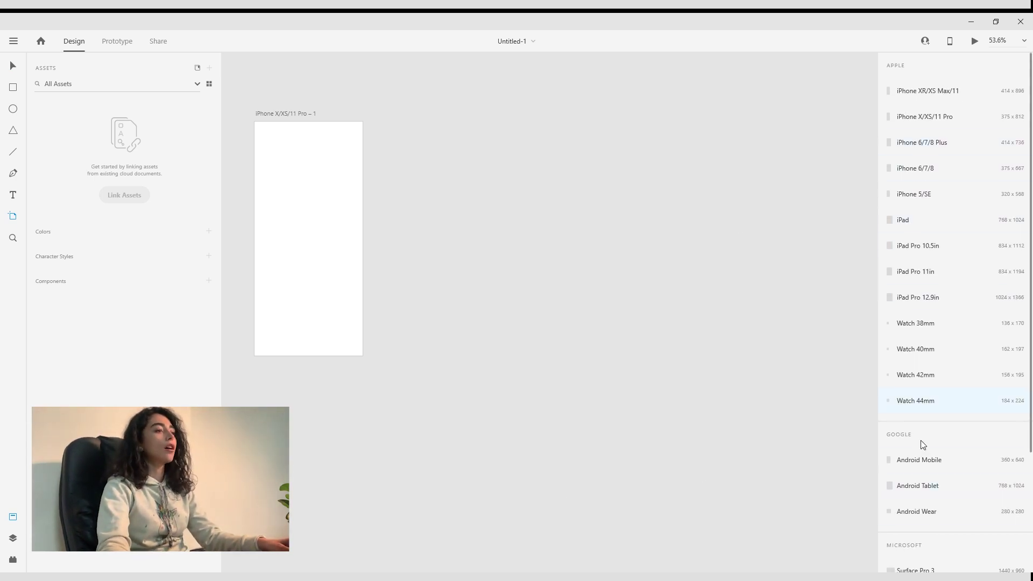
{"action": "left_click_drag", "start_coordinate": [396, 119], "coordinate": [653, 526]}
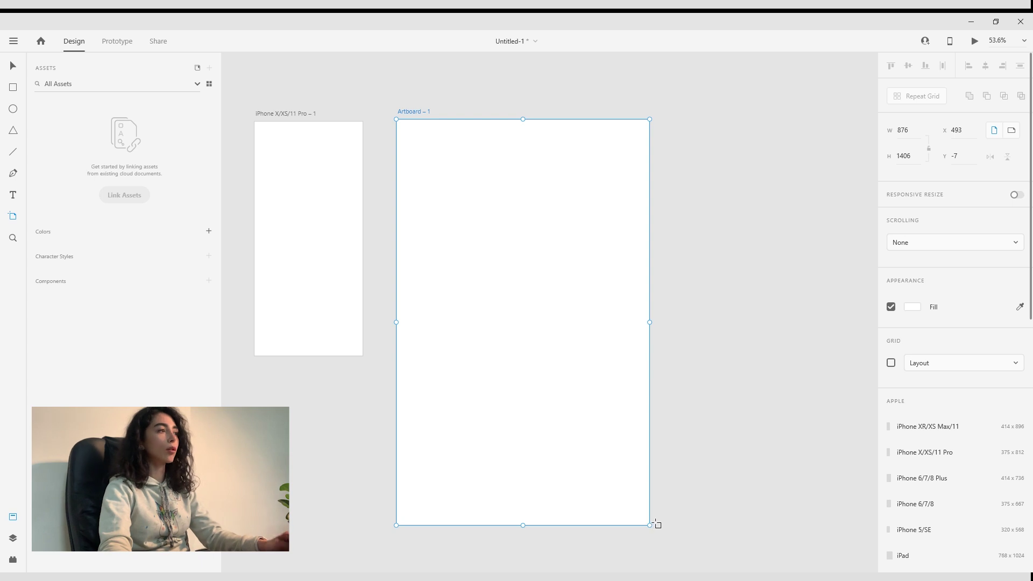
{"action": "key", "text": "ctrl+z"}
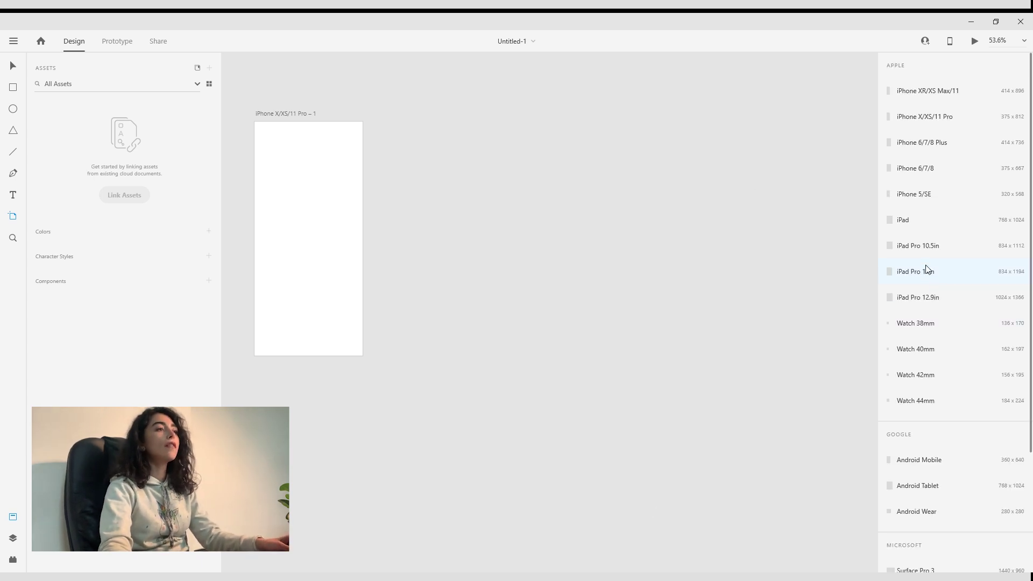
Step: Add iPad Pro 12.9in, Android Mobile and Surface Pro 3 preset artboards beside the iPhone artboard
{"action": "left_click", "coordinate": [928, 301]}
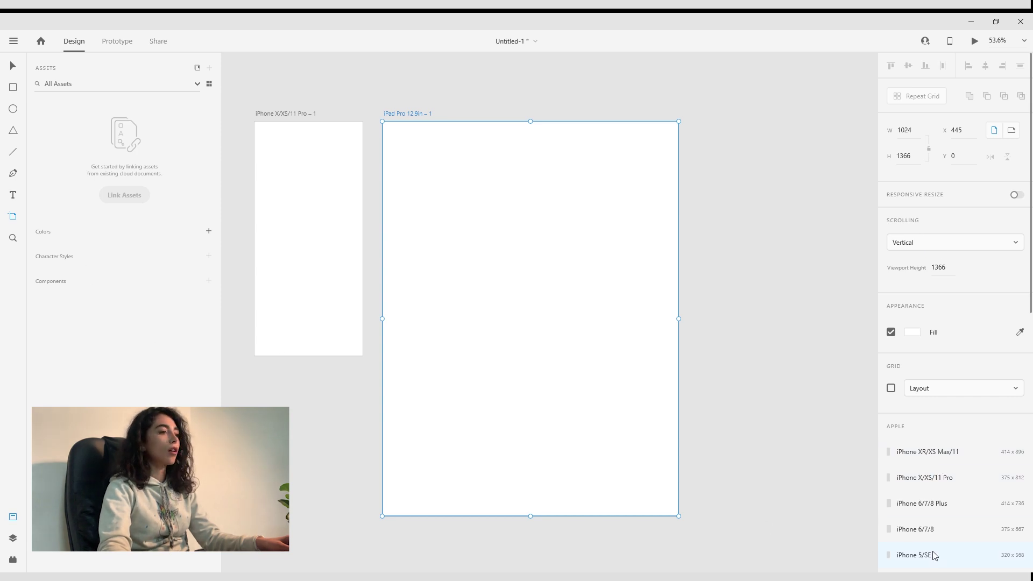
{"action": "scroll", "coordinate": [913, 554], "scroll_direction": "down", "scroll_amount": 5}
{"action": "scroll", "coordinate": [936, 355], "scroll_direction": "down", "scroll_amount": 3}
{"action": "scroll", "coordinate": [958, 381], "scroll_direction": "down", "scroll_amount": 2}
{"action": "left_click", "coordinate": [919, 353]}
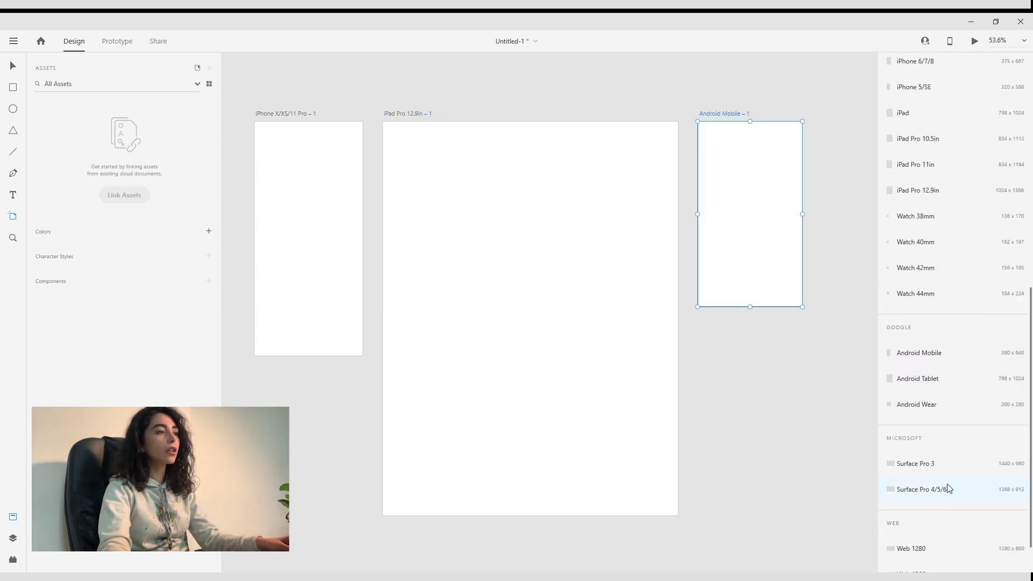
{"action": "scroll", "coordinate": [948, 488], "scroll_direction": "down", "scroll_amount": 1}
{"action": "left_click", "coordinate": [907, 414]}
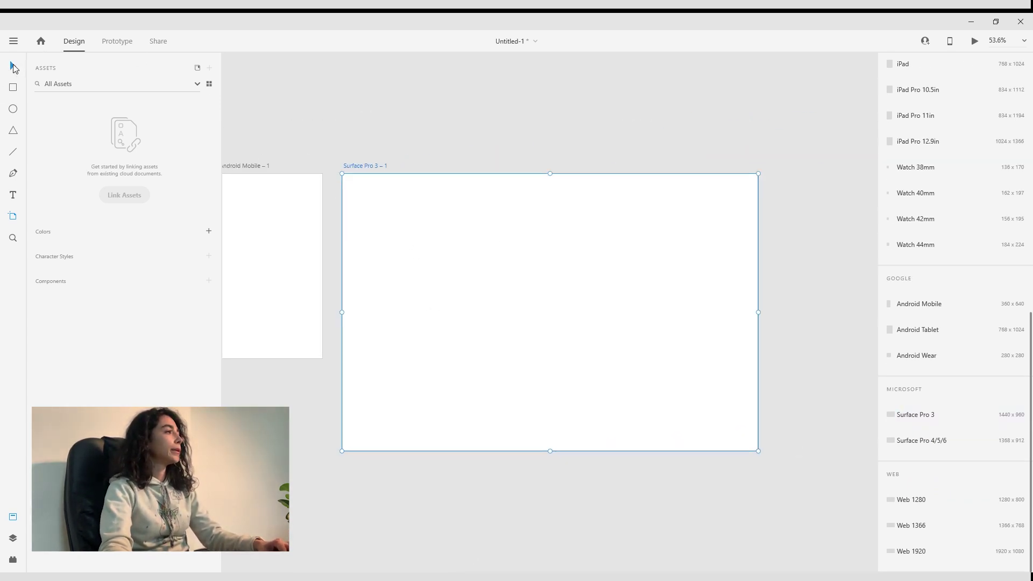
{"action": "left_click", "coordinate": [13, 66]}
{"action": "left_click_drag", "start_coordinate": [309, 330], "coordinate": [635, 343]}
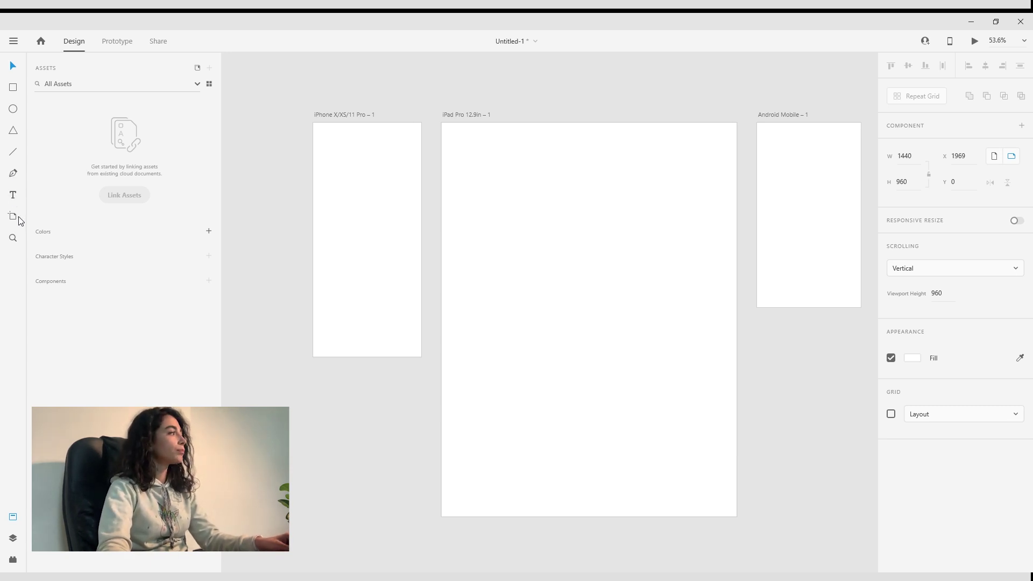
Step: Show the document's layers and select the Android Mobile and iPad Pro 12.9in artboards in turn
{"action": "left_click", "coordinate": [13, 538]}
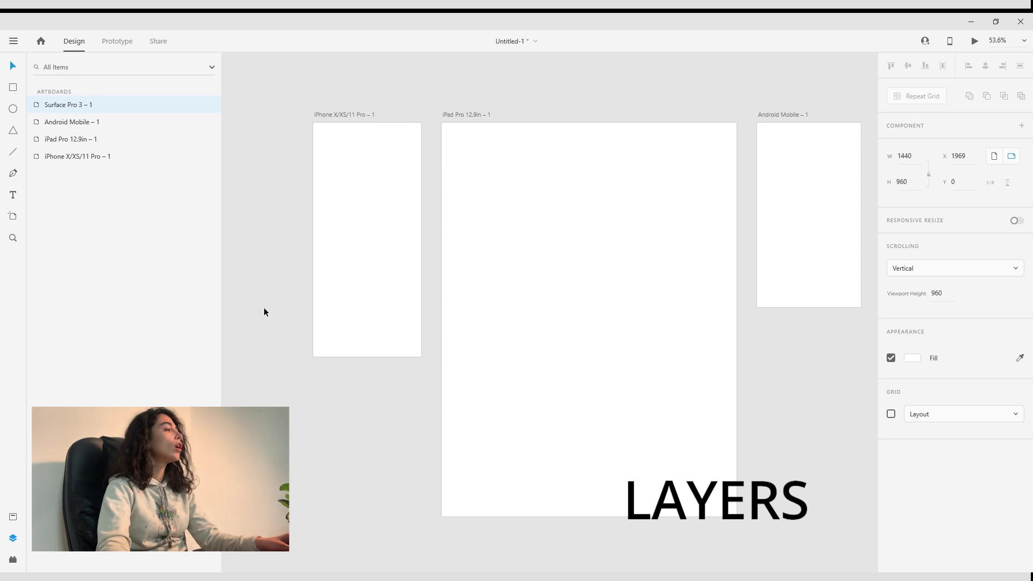
{"action": "left_click", "coordinate": [88, 122]}
{"action": "left_click", "coordinate": [91, 140]}
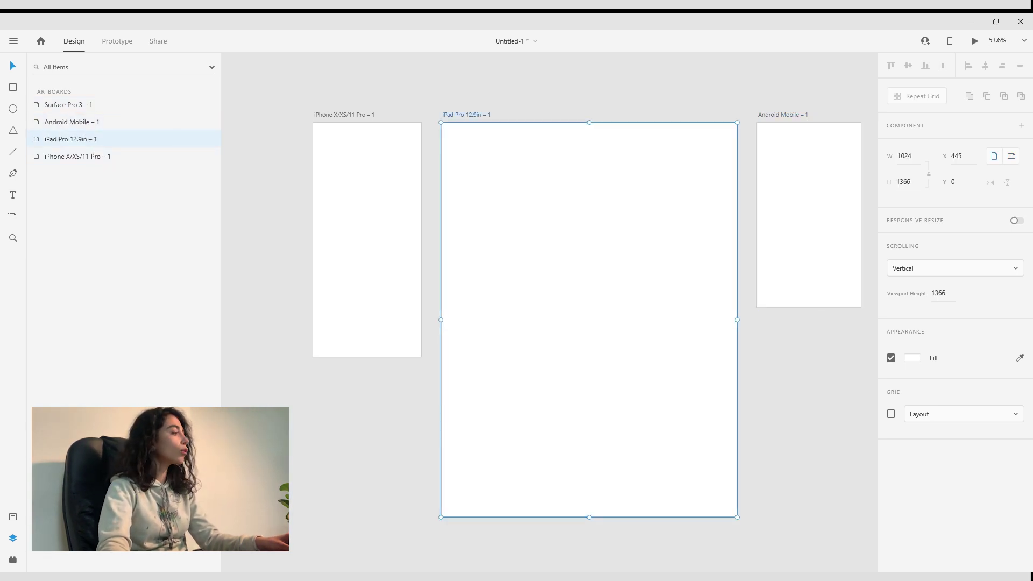
Step: Look through the installed plugins and the document assets, and expand the User Profile plugin's commands
{"action": "left_click", "coordinate": [14, 562]}
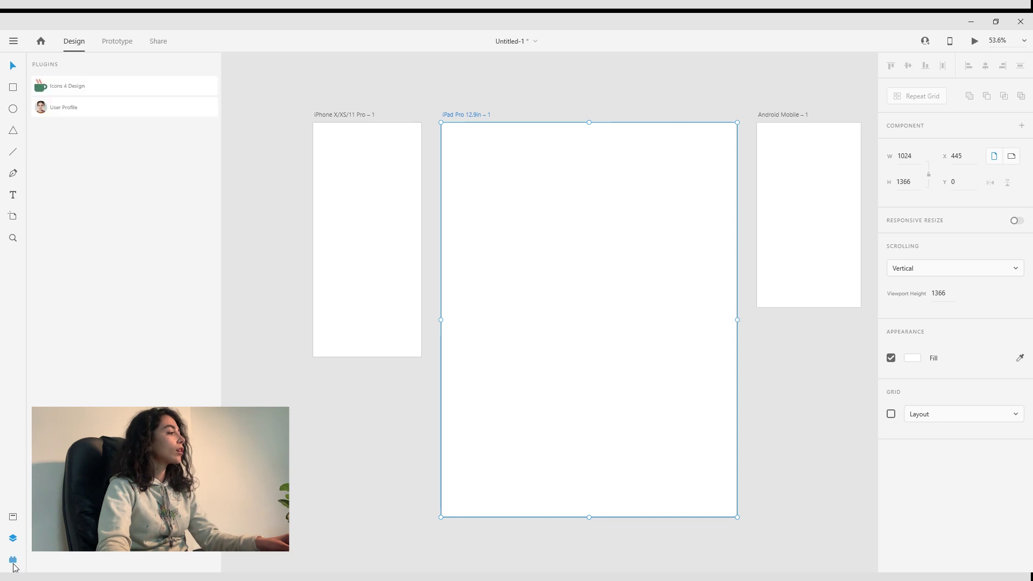
{"action": "left_click", "coordinate": [13, 517]}
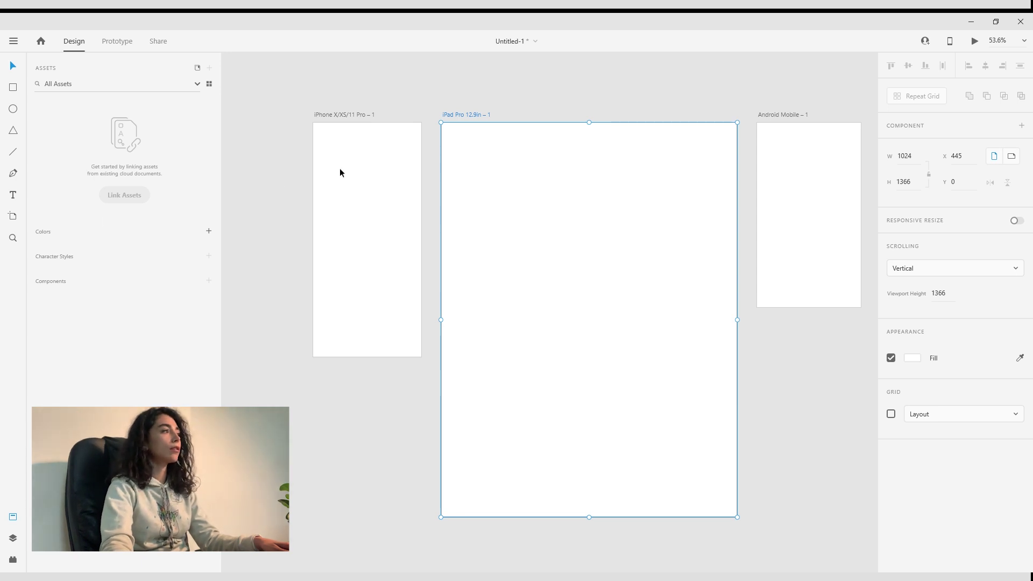
{"action": "left_click", "coordinate": [13, 562]}
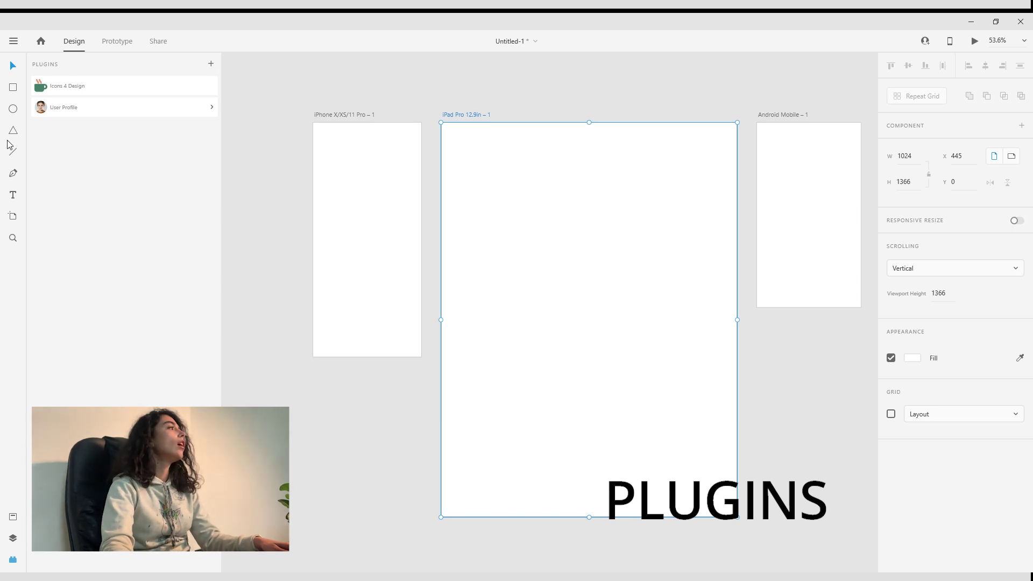
{"action": "left_click", "coordinate": [144, 109]}
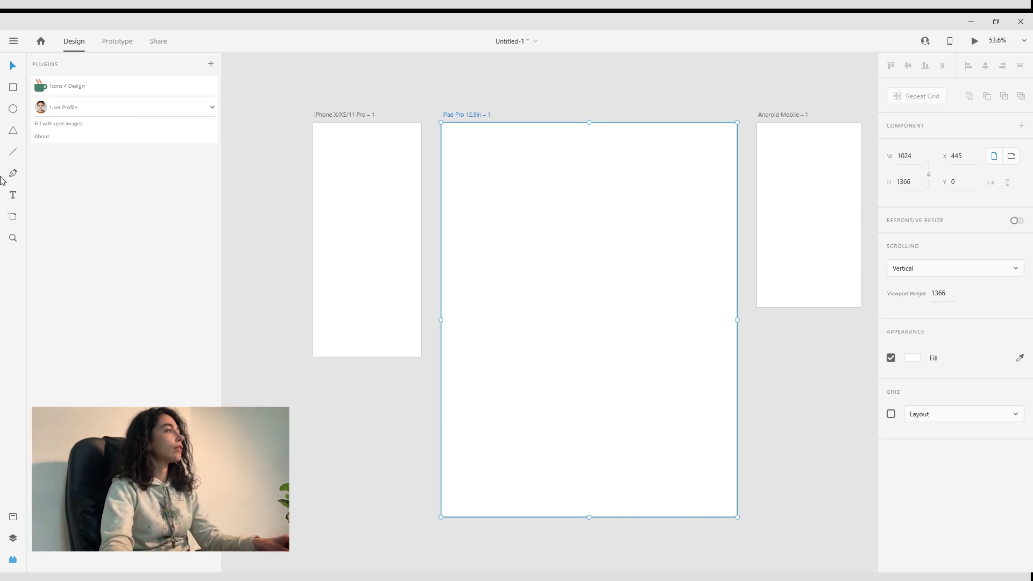
Step: Draw a rectangle about 204 × 259 px in the upper part of the iPhone artboard and fill it with a User Profile plugin image
{"action": "left_click", "coordinate": [13, 92]}
{"action": "left_click_drag", "start_coordinate": [336, 143], "coordinate": [400, 224]}
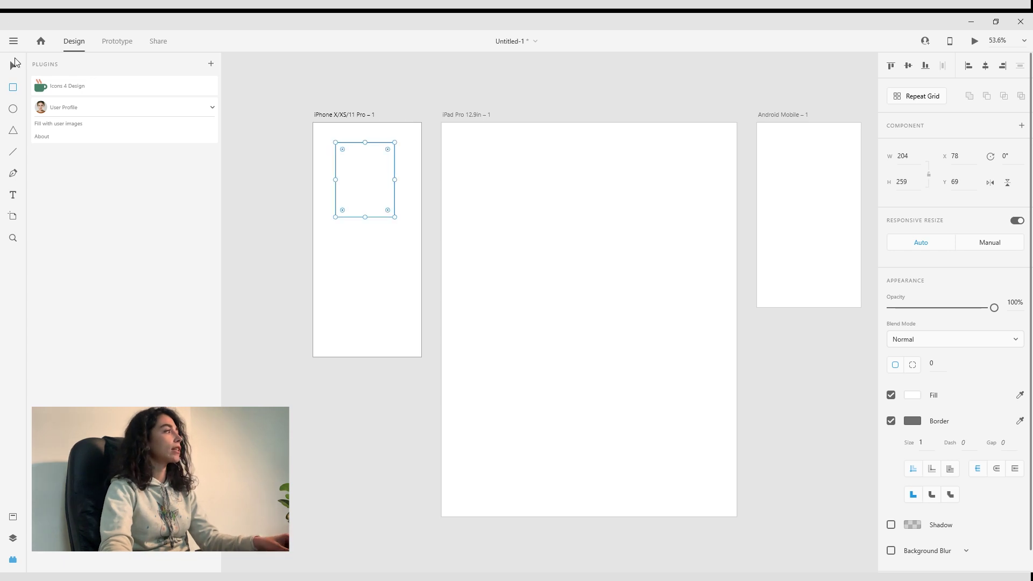
{"action": "left_click", "coordinate": [13, 69]}
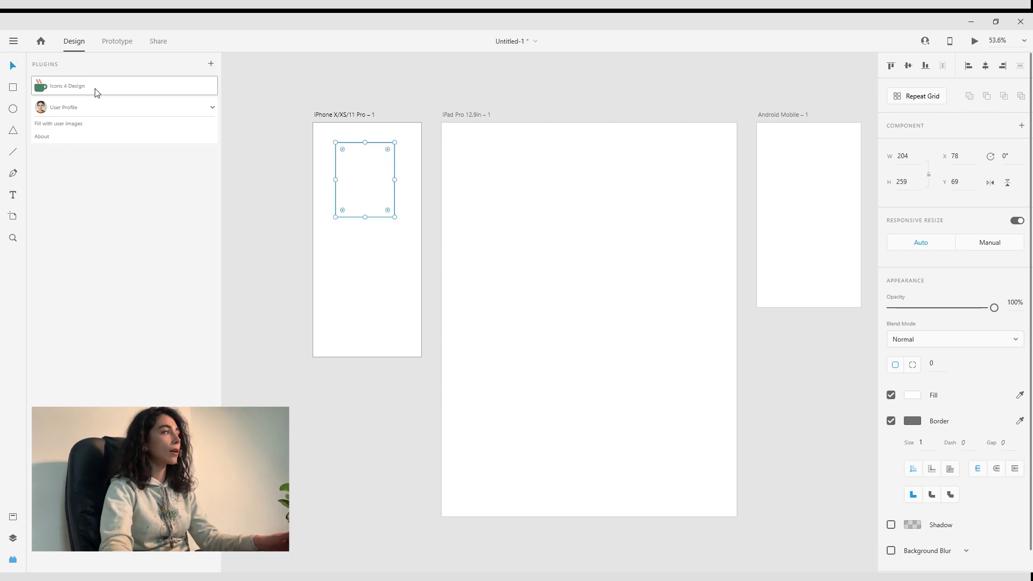
{"action": "left_click", "coordinate": [56, 124]}
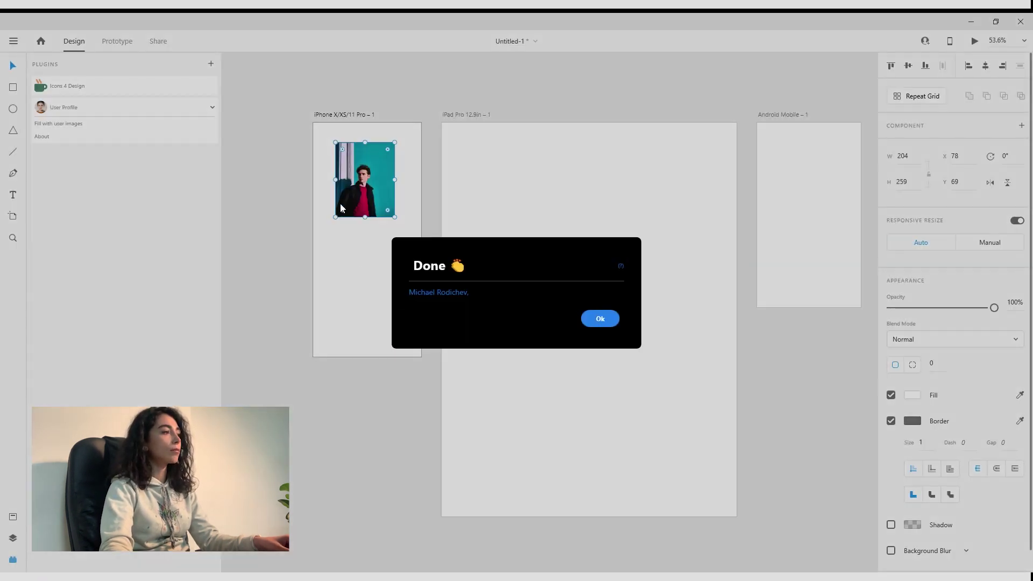
{"action": "left_click", "coordinate": [603, 318]}
{"action": "left_click", "coordinate": [277, 252]}
{"action": "left_click", "coordinate": [380, 211]}
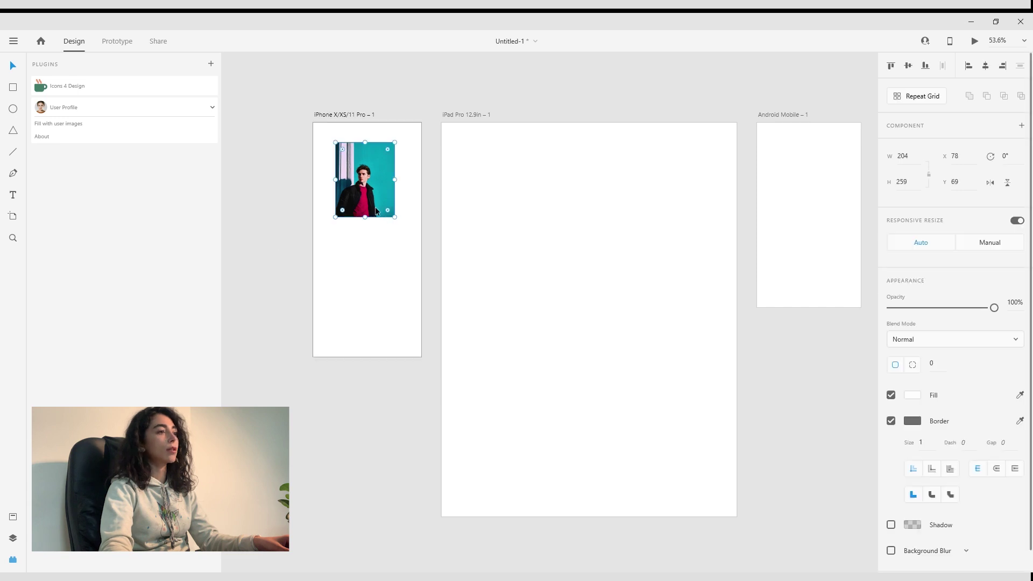
{"action": "left_click", "coordinate": [356, 250]}
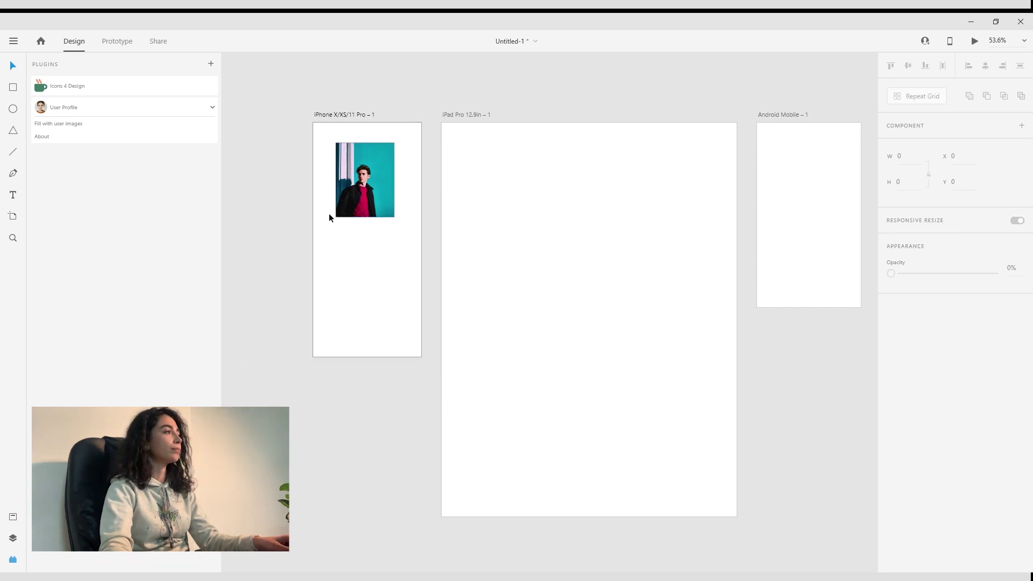
Step: Move the iPad Pro 12.9in artboard closer to the iPhone artboard, to about X 417
{"action": "left_click", "coordinate": [382, 193]}
{"action": "left_click", "coordinate": [381, 79]}
{"action": "left_click", "coordinate": [390, 203]}
{"action": "left_click", "coordinate": [466, 132]}
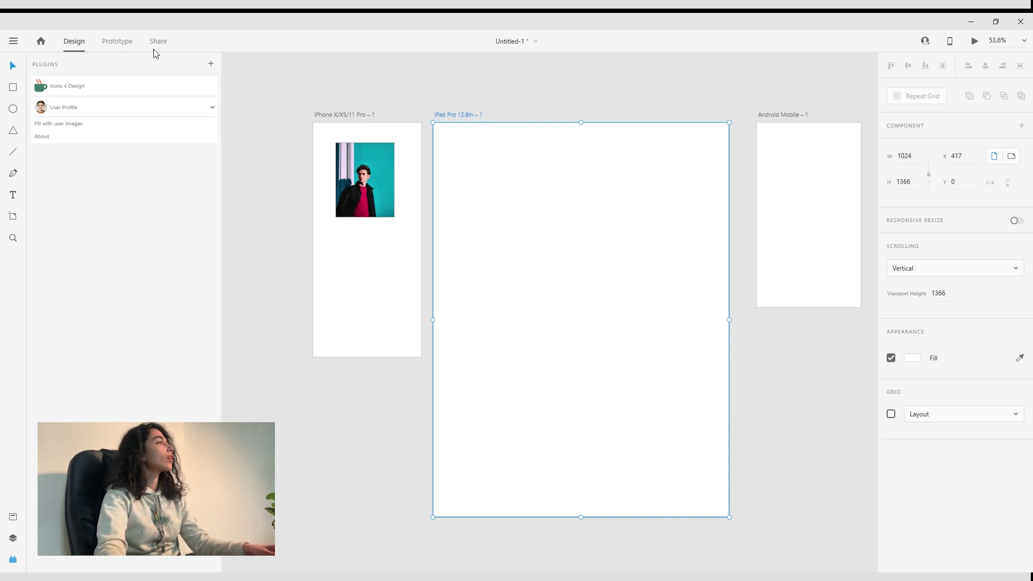
Step: In prototype mode, link the photo on the iPhone artboard to the iPad Pro 12.9in artboard
{"action": "key", "text": "ctrl+Tab"}
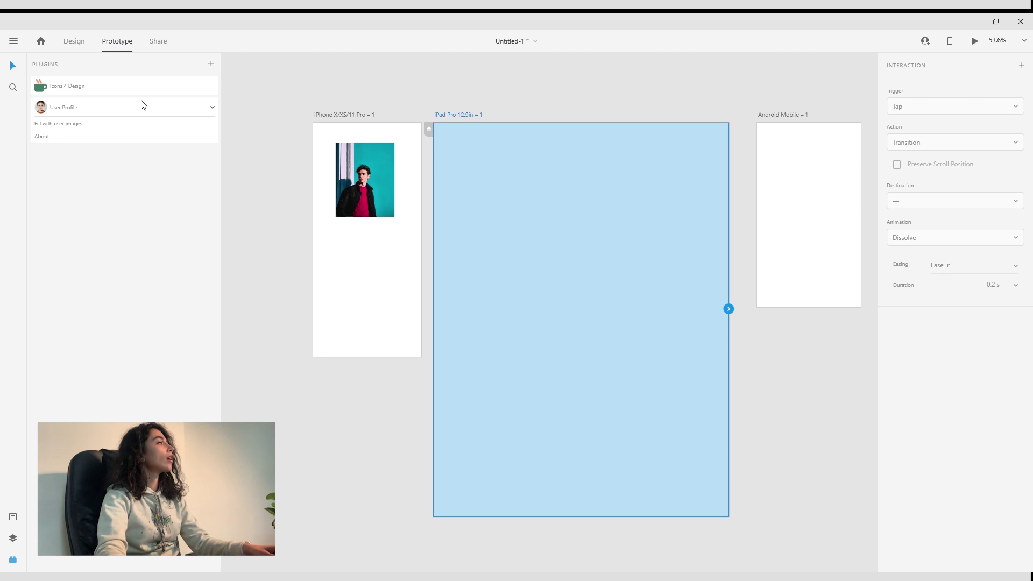
{"action": "left_click", "coordinate": [364, 194]}
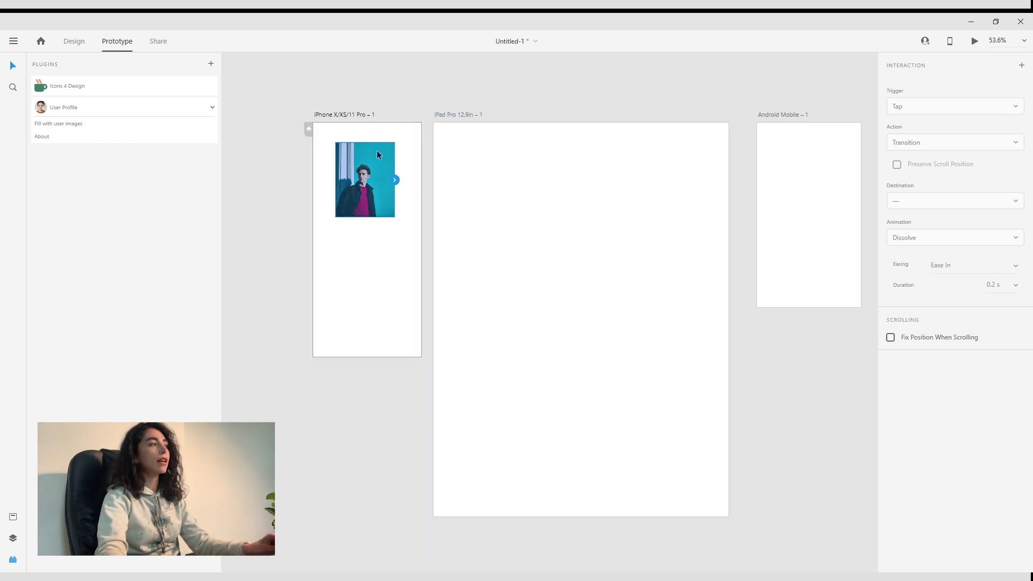
{"action": "left_click_drag", "start_coordinate": [397, 181], "coordinate": [503, 224]}
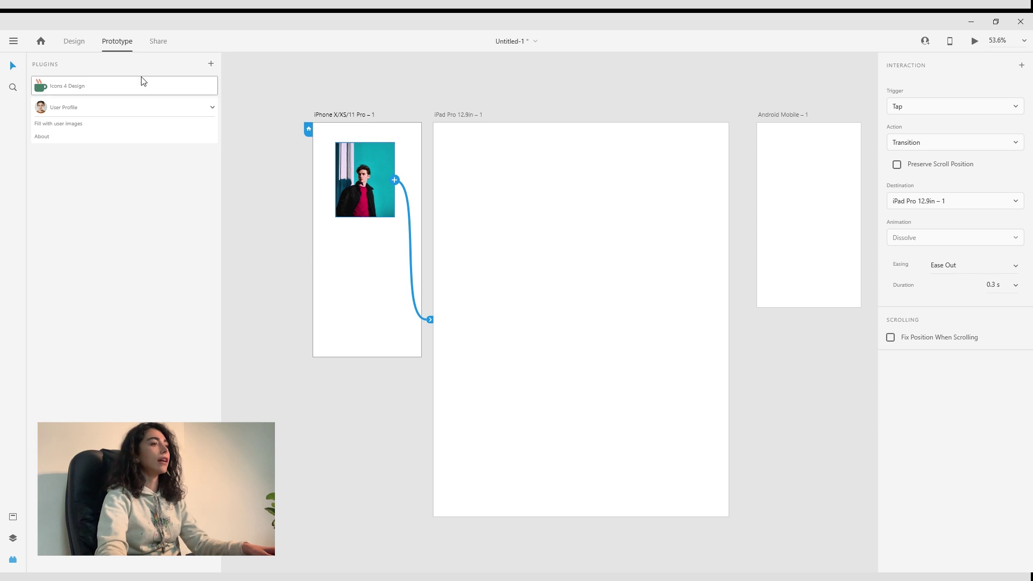
Step: Examine the share link settings, and return to design mode with nothing selected
{"action": "left_click", "coordinate": [159, 42]}
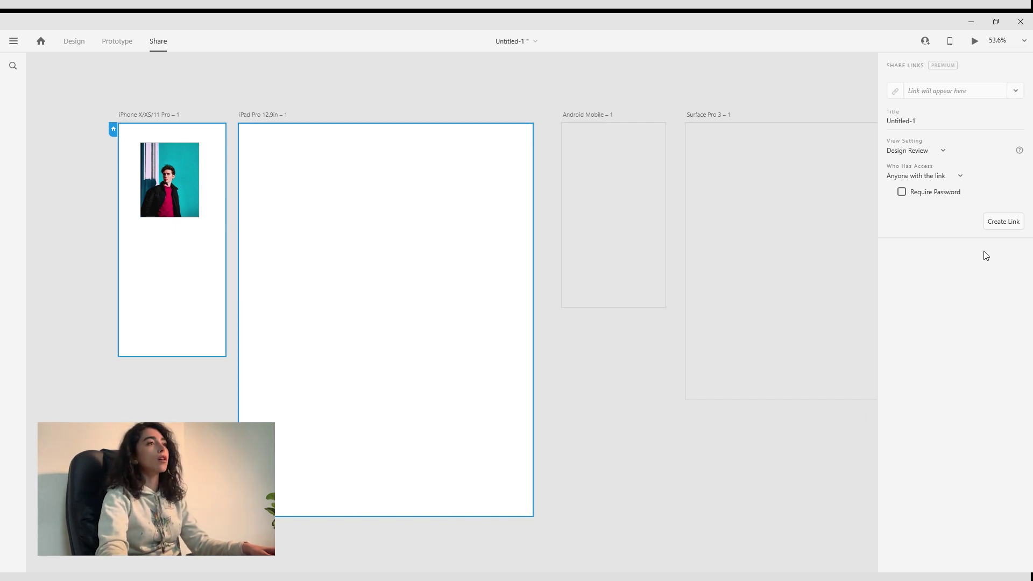
{"action": "left_click", "coordinate": [77, 45]}
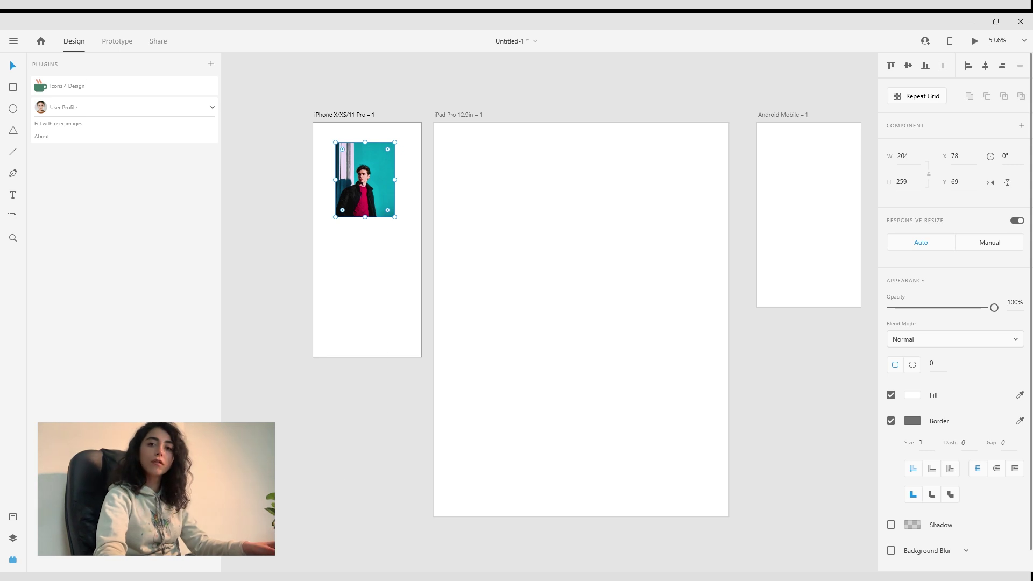
{"action": "left_click", "coordinate": [331, 115]}
{"action": "left_click", "coordinate": [275, 164]}
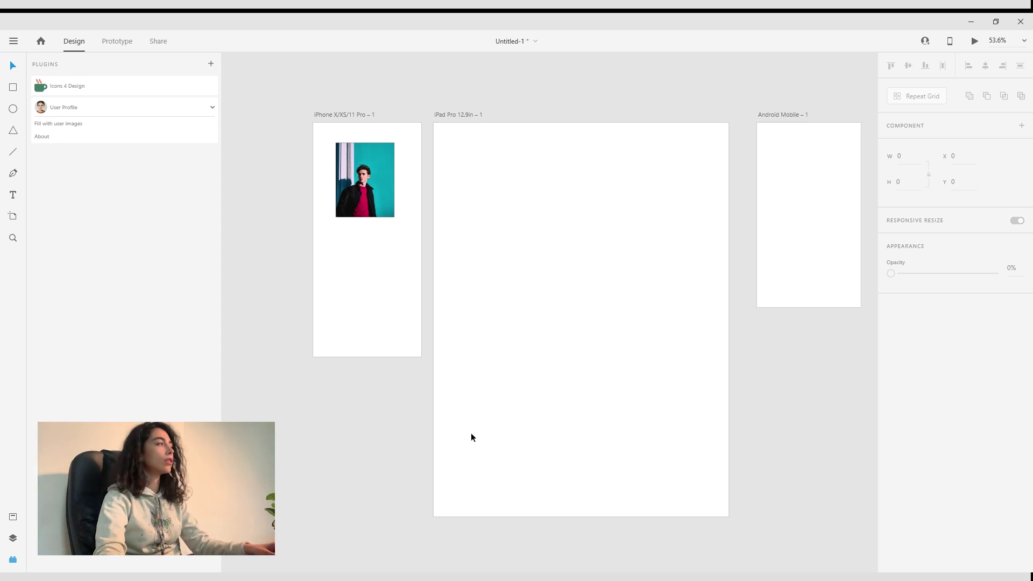
Step: Draw a closed, irregular six-point polygon with the Pen tool in the upper half of the iPad Pro 12.9in artboard
{"action": "left_click", "coordinate": [14, 177]}
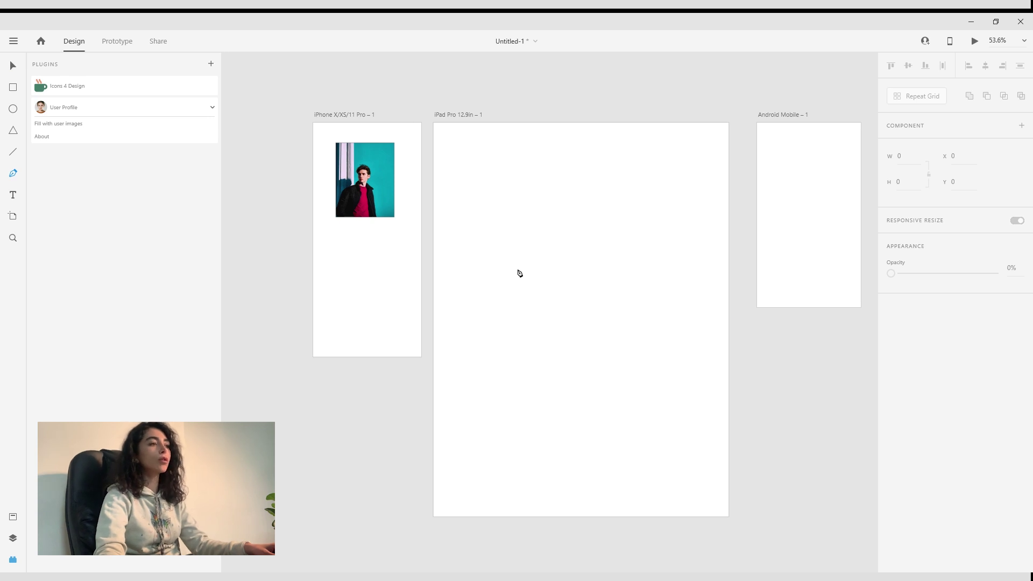
{"action": "left_click", "coordinate": [517, 267]}
{"action": "left_click", "coordinate": [546, 203]}
{"action": "left_click", "coordinate": [638, 231]}
{"action": "left_click", "coordinate": [673, 293]}
{"action": "left_click", "coordinate": [592, 343]}
{"action": "left_click", "coordinate": [539, 316]}
{"action": "left_click", "coordinate": [517, 267]}
{"action": "key", "text": "v"}
Step: Set the polygon's fill to light red #FF6060 and its border to dark red #A70000
{"action": "left_click", "coordinate": [891, 369]}
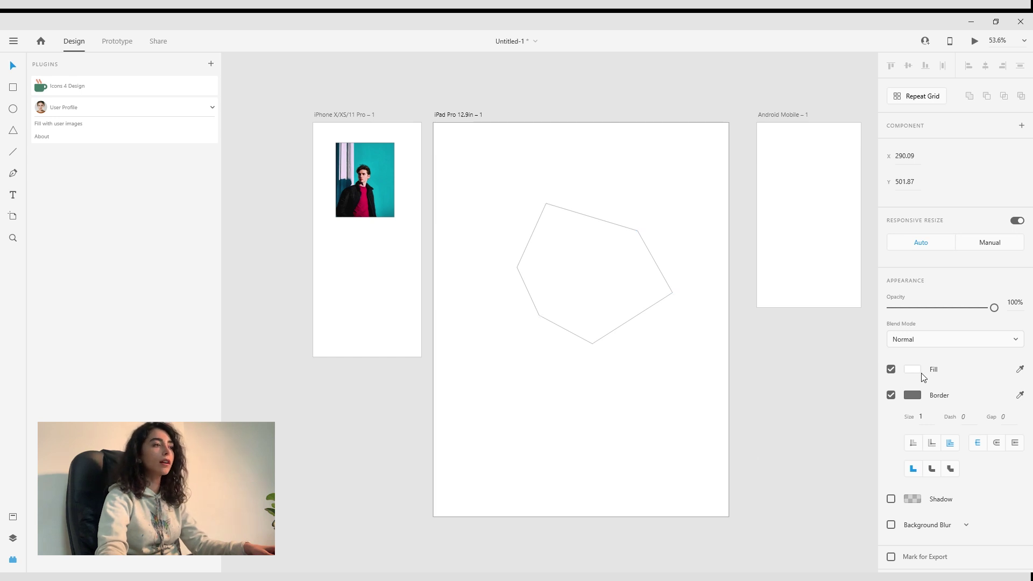
{"action": "left_click", "coordinate": [913, 371]}
{"action": "mouse_move", "coordinate": [812, 340]}
{"action": "left_mouse_down"}
{"action": "mouse_move", "coordinate": [782, 256]}
{"action": "mouse_move", "coordinate": [812, 249]}
{"action": "left_mouse_up"}
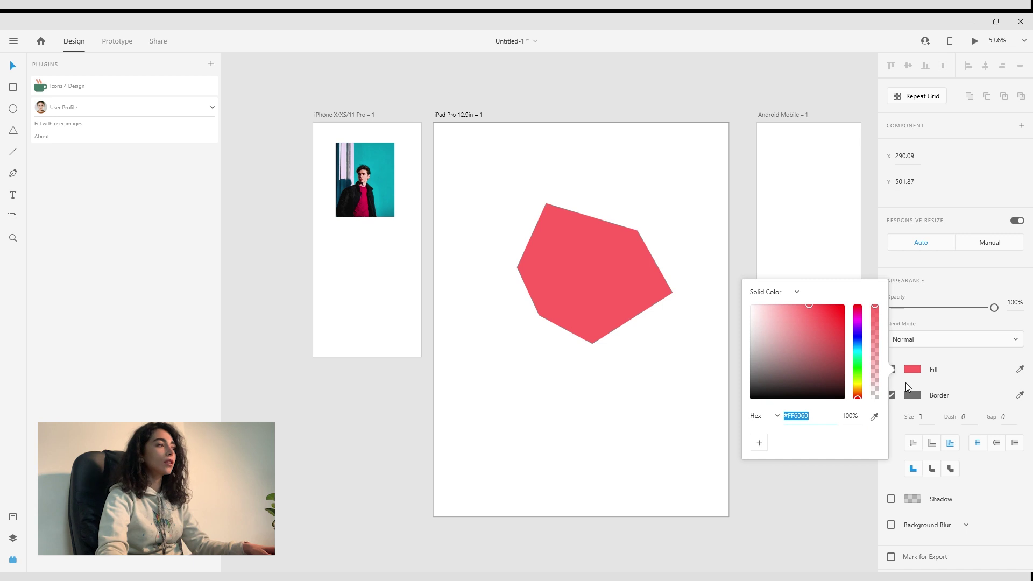
{"action": "left_click", "coordinate": [913, 395]}
{"action": "left_click", "coordinate": [913, 395]}
{"action": "mouse_move", "coordinate": [799, 366]}
{"action": "left_mouse_down"}
{"action": "mouse_move", "coordinate": [796, 316]}
{"action": "mouse_move", "coordinate": [796, 351]}
{"action": "mouse_move", "coordinate": [867, 360]}
{"action": "left_mouse_up"}
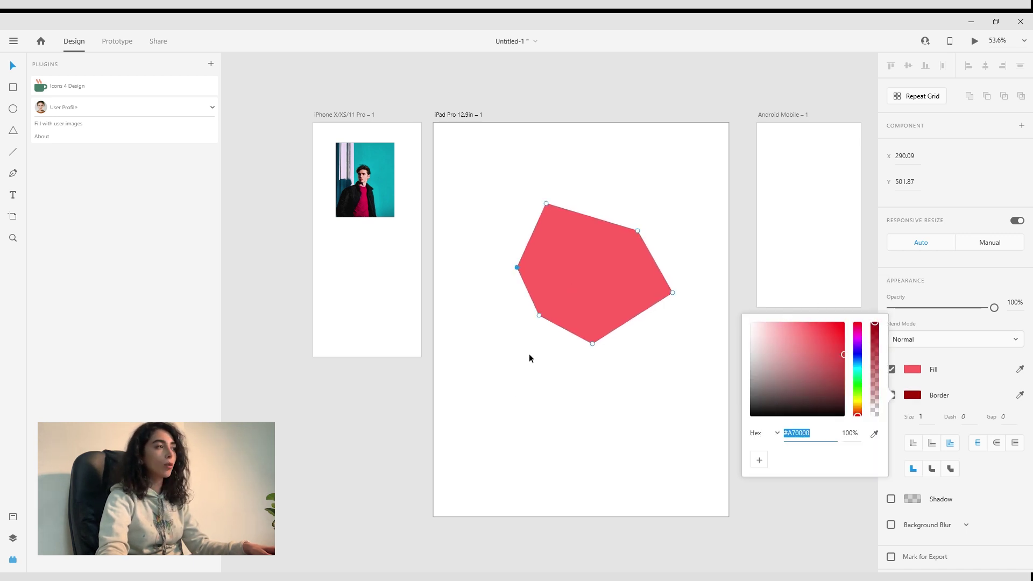
Step: Edit the polygon's path, adding anchor points on its upper-left and top edges and pulling both outward into sharp corners
{"action": "left_click", "coordinate": [603, 273]}
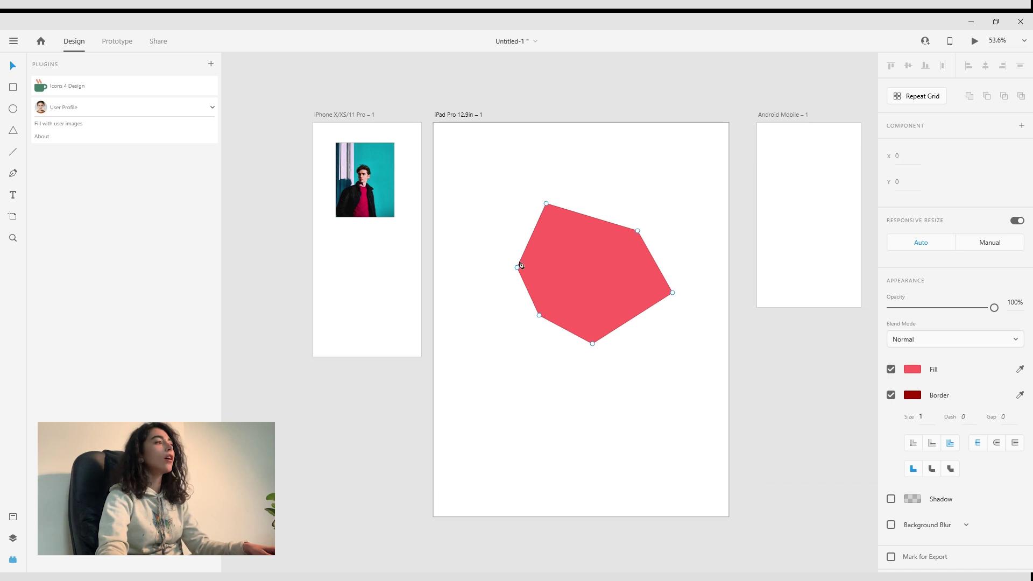
{"action": "left_click", "coordinate": [650, 358]}
{"action": "double_click", "coordinate": [599, 276]}
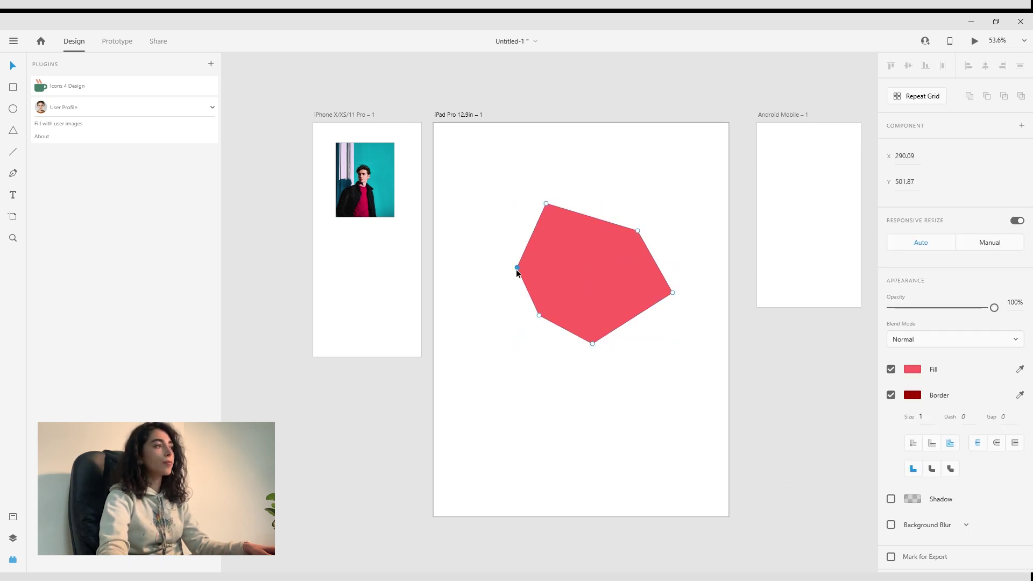
{"action": "left_click", "coordinate": [532, 236]}
{"action": "left_click_drag", "start_coordinate": [531, 235], "coordinate": [472, 201]}
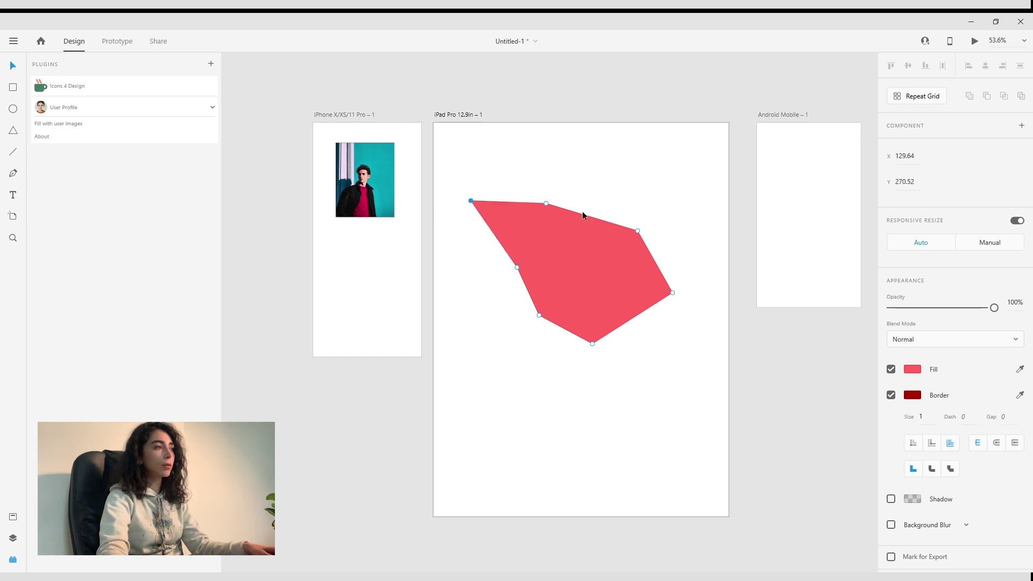
{"action": "left_click_drag", "start_coordinate": [585, 216], "coordinate": [618, 171]}
{"action": "left_click", "coordinate": [696, 259]}
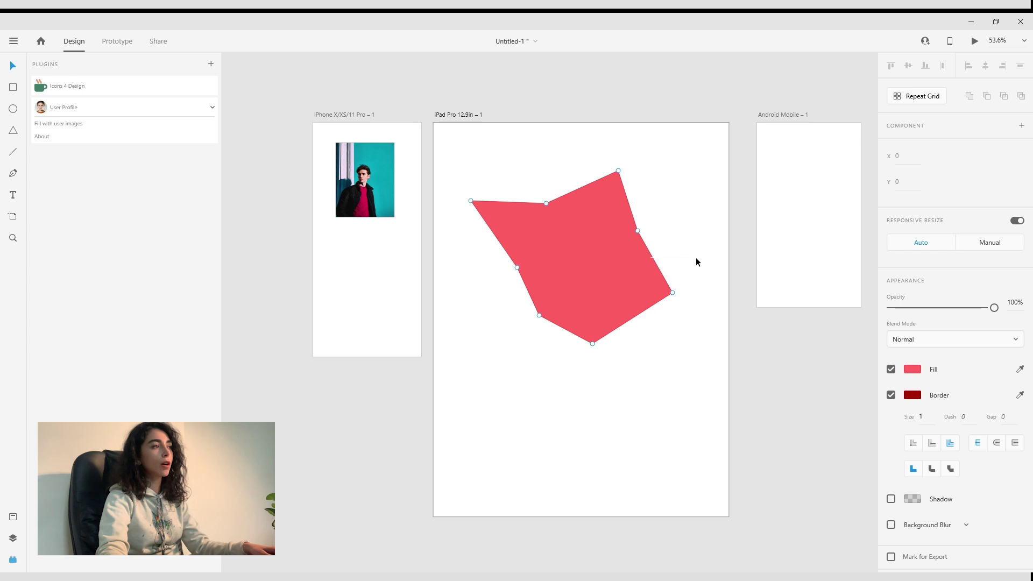
Step: Add an anchor point on the polygon's right edge and pull it outward into a rounded bulge with curve handles
{"action": "left_click", "coordinate": [654, 262]}
{"action": "left_click_drag", "start_coordinate": [655, 262], "coordinate": [708, 262]}
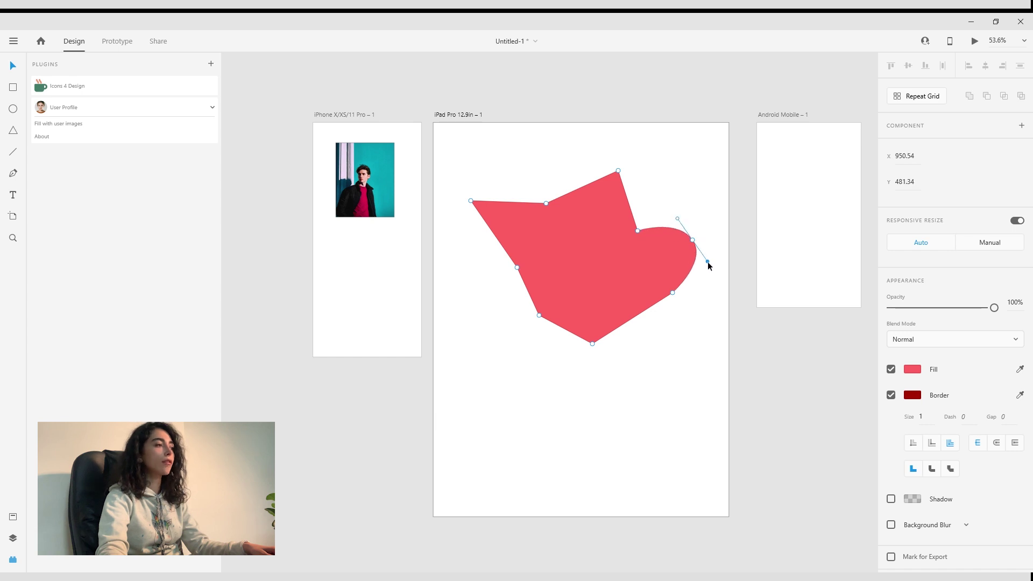
Step: Draw a closed curved shape with the Pen tool below the red polygon, and select the polygon for path editing
{"action": "left_click", "coordinate": [13, 173]}
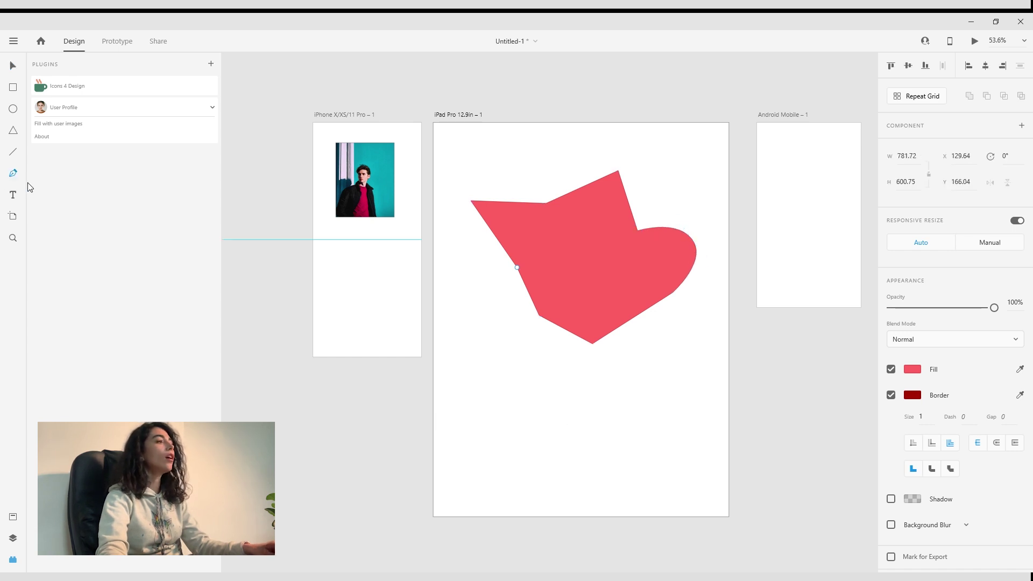
{"action": "left_click", "coordinate": [481, 381]}
{"action": "mouse_move", "coordinate": [593, 422]}
{"action": "left_mouse_down"}
{"action": "mouse_move", "coordinate": [642, 385]}
{"action": "mouse_move", "coordinate": [696, 411]}
{"action": "mouse_move", "coordinate": [695, 392]}
{"action": "left_mouse_up"}
{"action": "left_click_drag", "start_coordinate": [618, 364], "coordinate": [494, 371]}
{"action": "left_click", "coordinate": [481, 382]}
{"action": "key", "text": "Escape"}
{"action": "left_click", "coordinate": [570, 262]}
{"action": "double_click", "coordinate": [570, 262]}
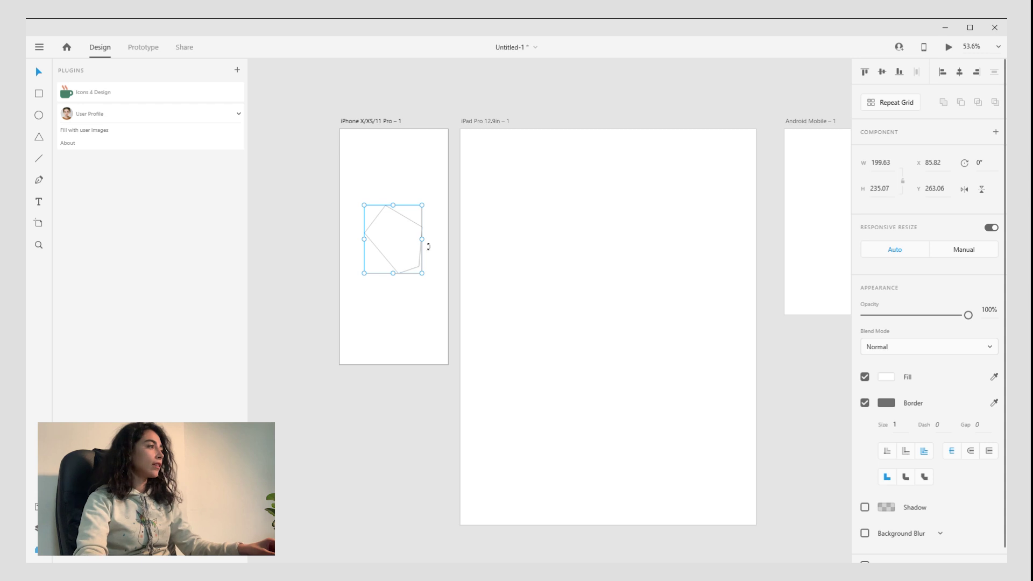
Step: Fill the five-sided shape on the iPhone X/XS/11 Pro artboard with light pink #FFB8B8 and remove its border
{"action": "left_click", "coordinate": [887, 377]}
{"action": "left_click_drag", "start_coordinate": [730, 334], "coordinate": [752, 293]}
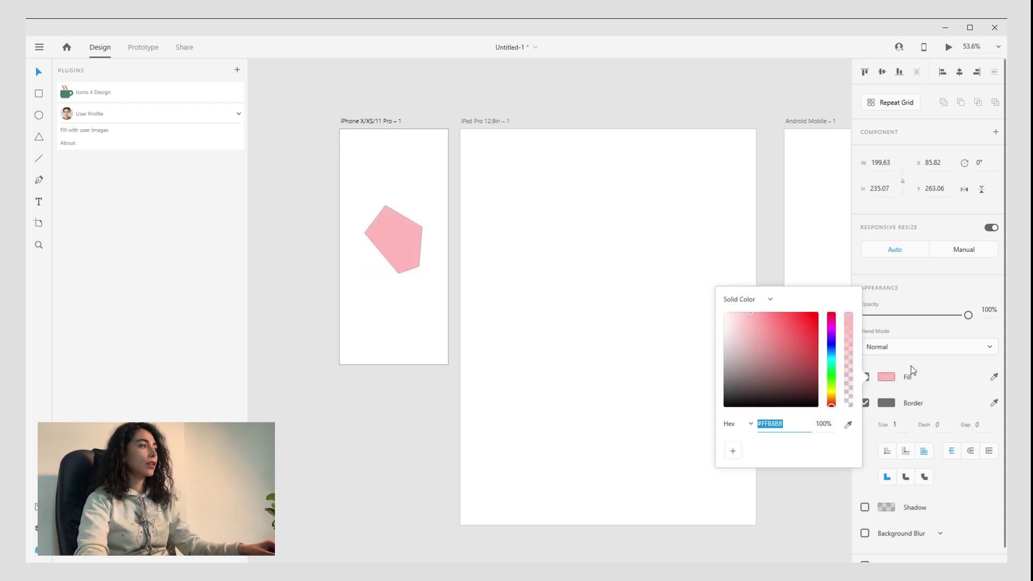
{"action": "left_click", "coordinate": [866, 403]}
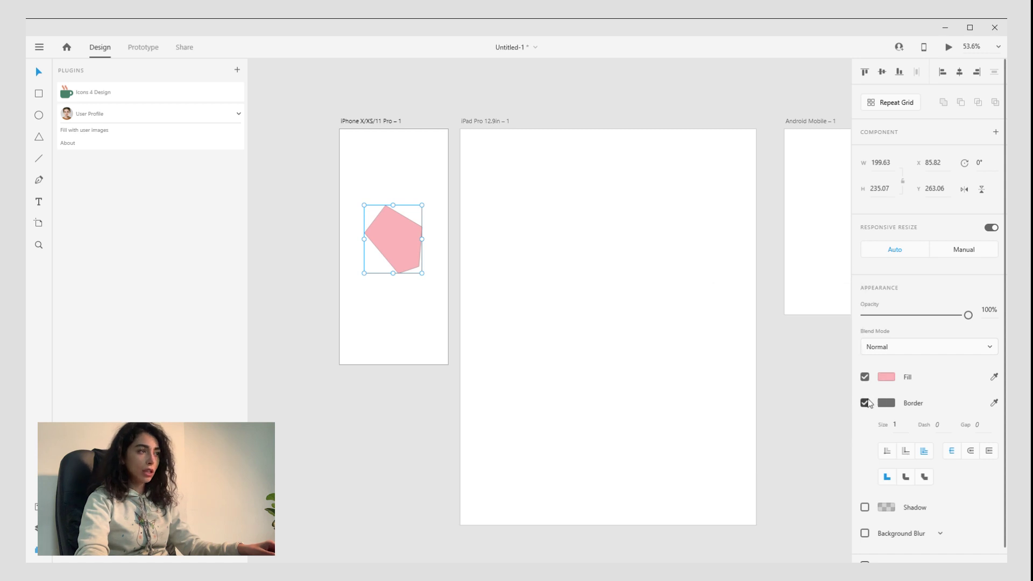
{"action": "left_click", "coordinate": [865, 403]}
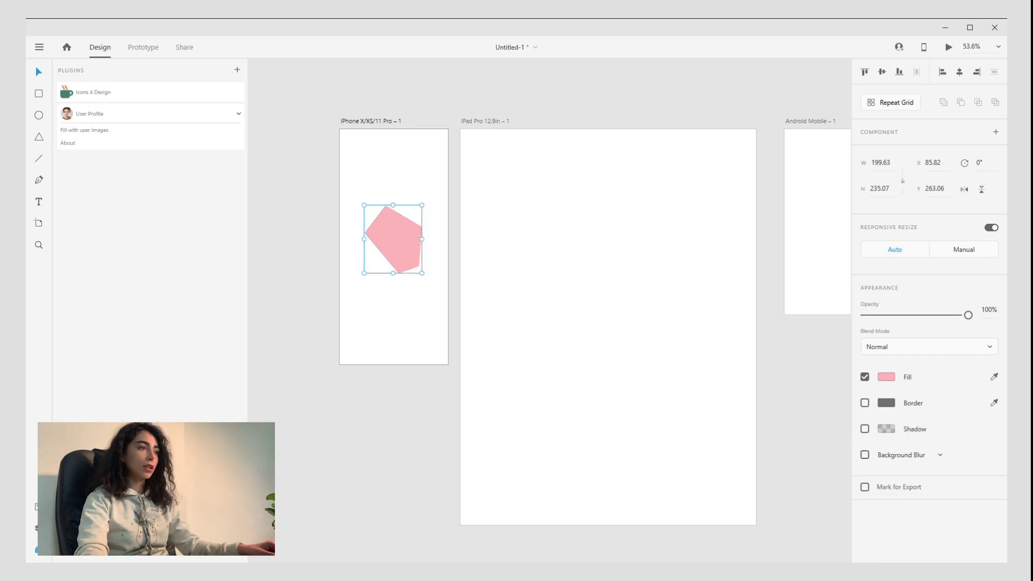
Step: Save the pink fill as a color asset and turn the five-sided shape into a component
{"action": "key", "text": "ctrl+y"}
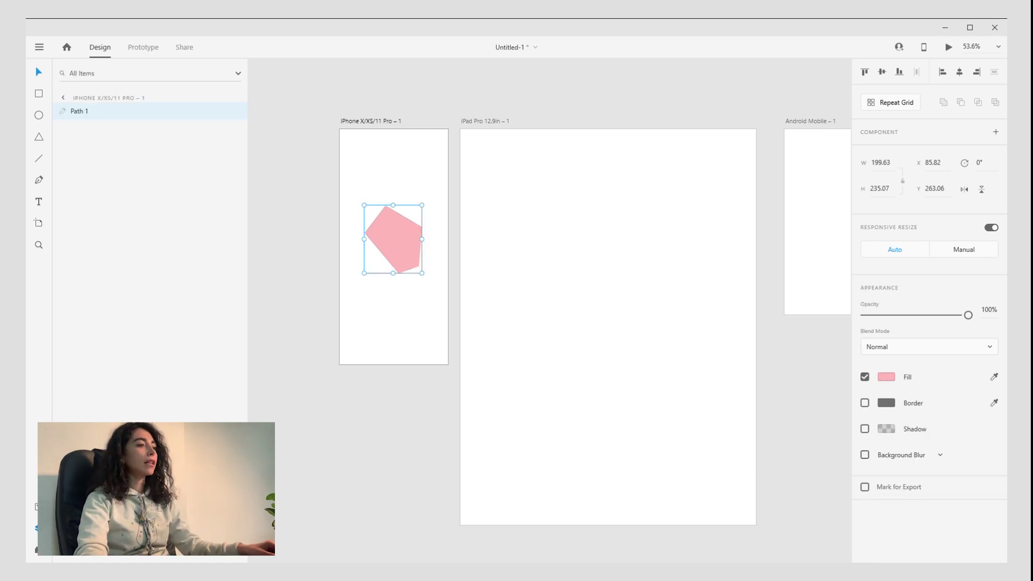
{"action": "left_click", "coordinate": [35, 506]}
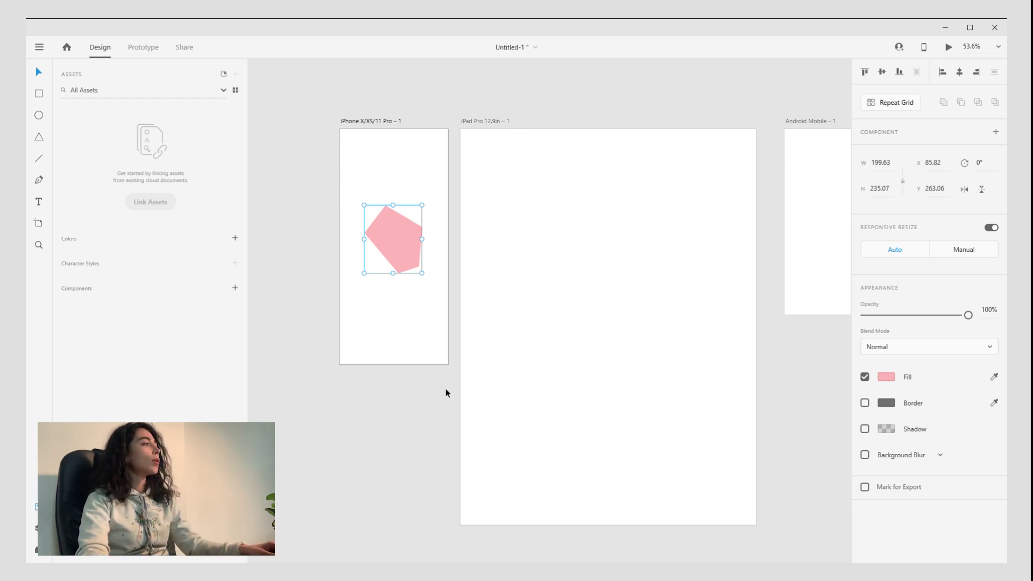
{"action": "left_click", "coordinate": [235, 237]}
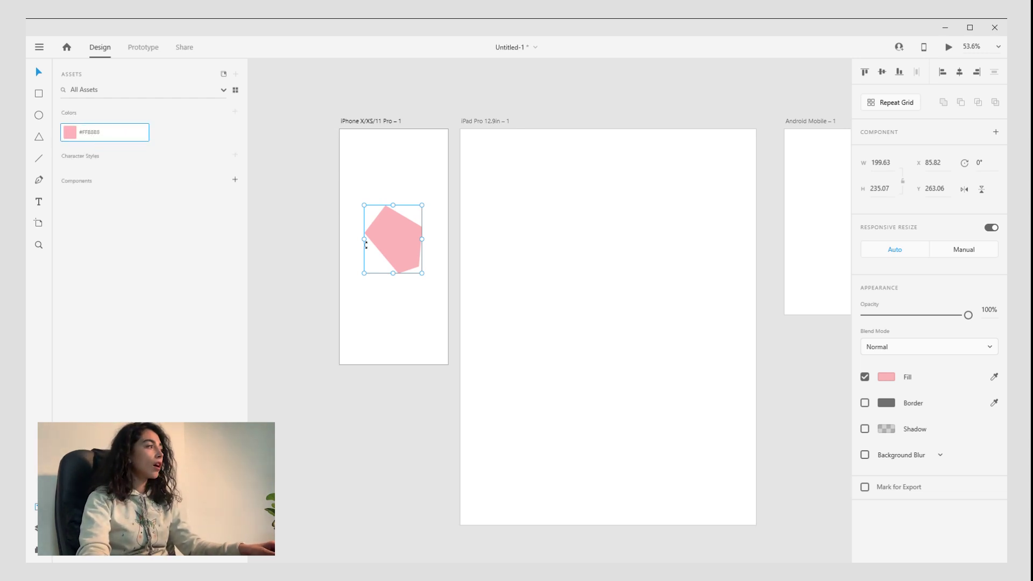
{"action": "left_click", "coordinate": [235, 181]}
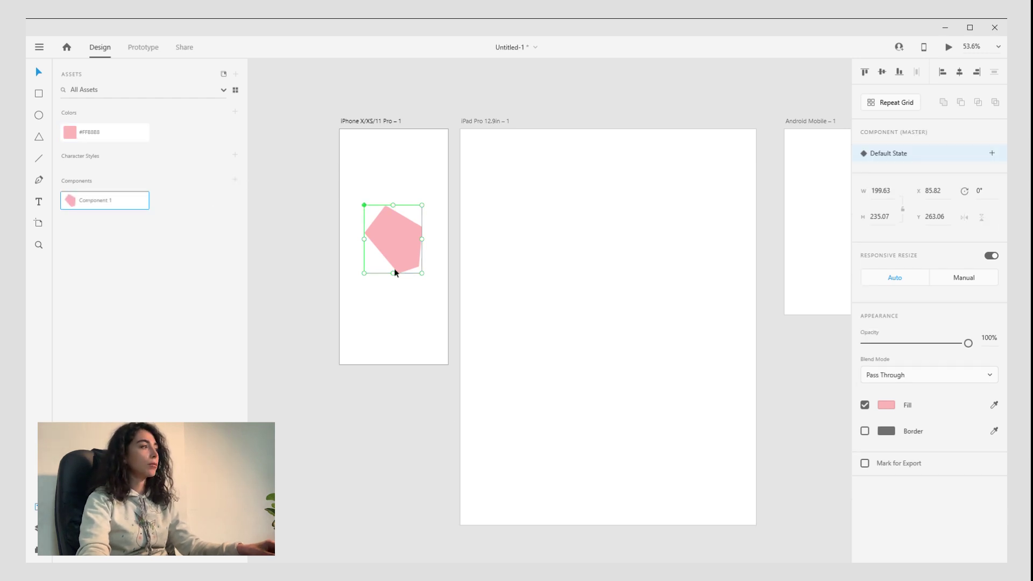
{"action": "left_click", "coordinate": [407, 320]}
{"action": "left_click", "coordinate": [415, 240]}
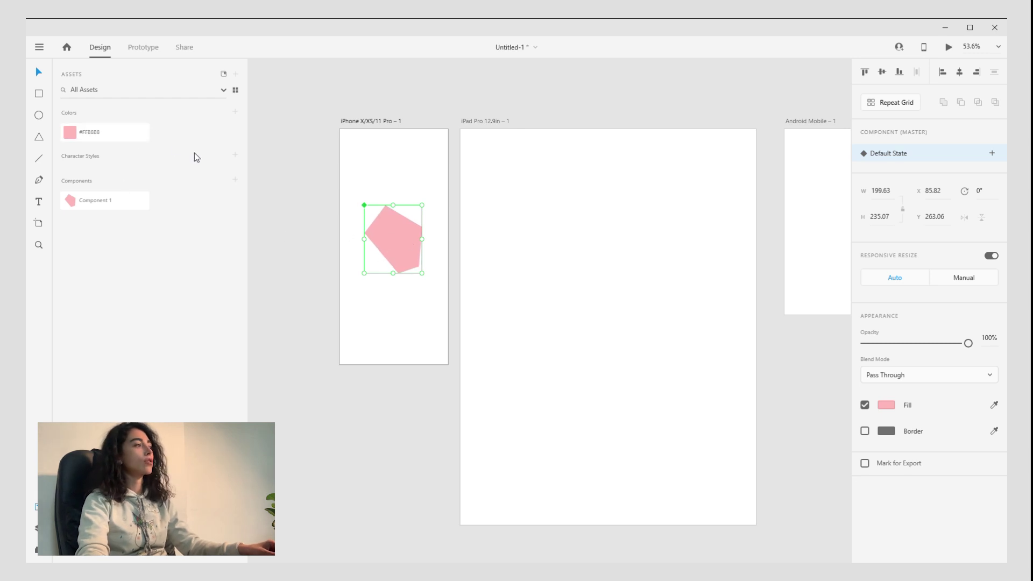
Step: Place two more instances of the component on the iPhone artboard, one below and one above the original shape
{"action": "left_click", "coordinate": [115, 136]}
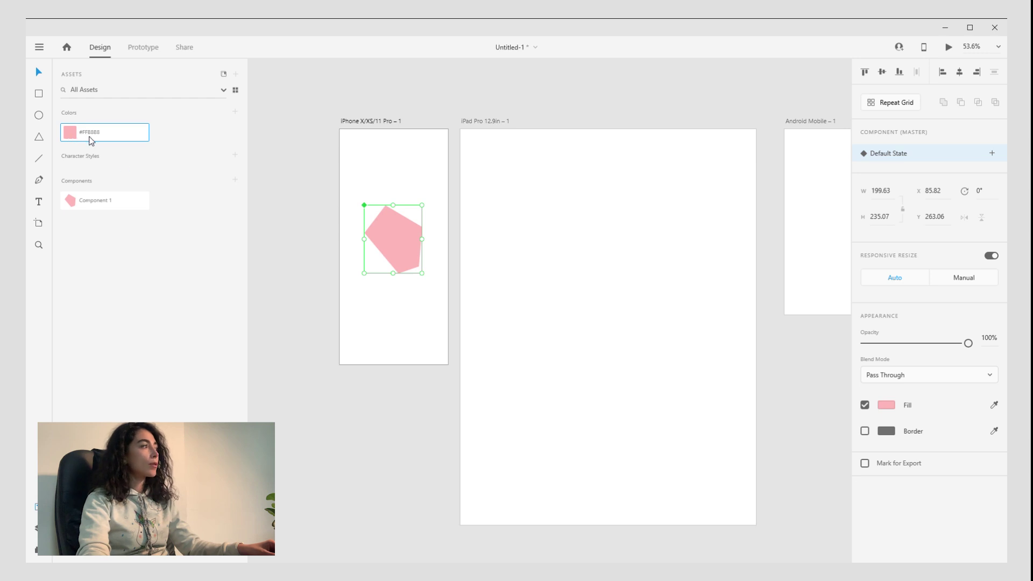
{"action": "left_click", "coordinate": [149, 190]}
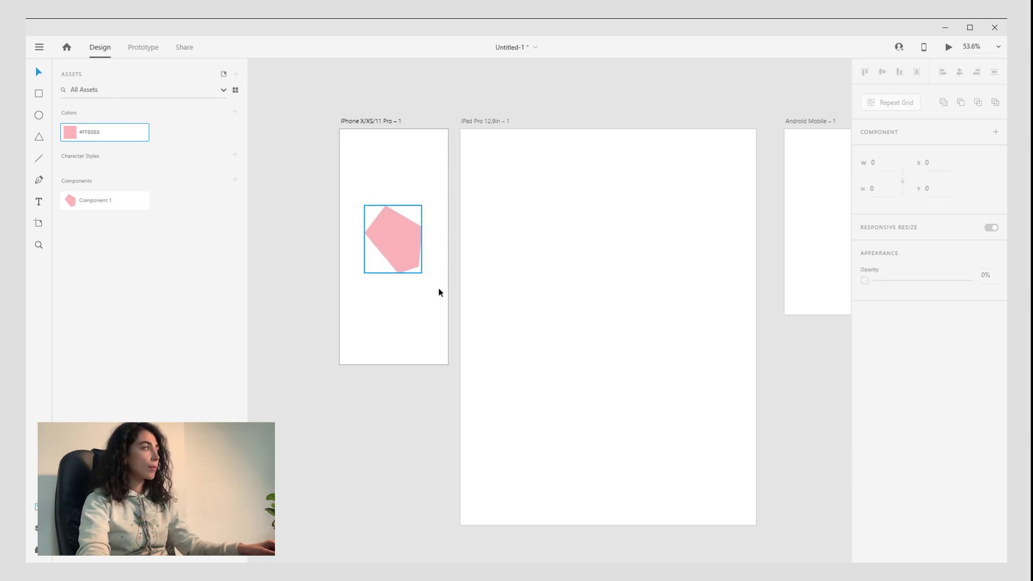
{"action": "left_click", "coordinate": [404, 328]}
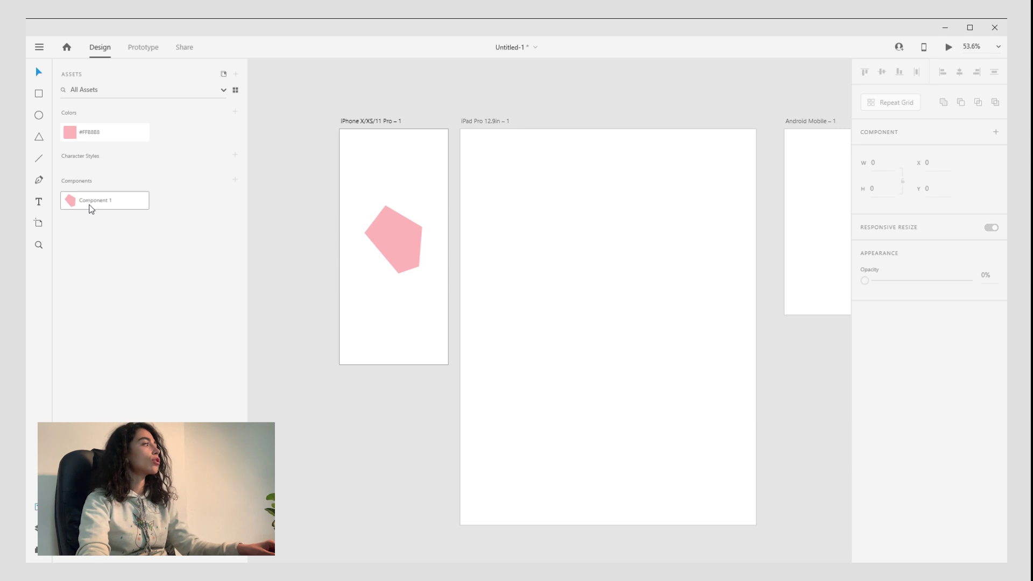
{"action": "left_click_drag", "start_coordinate": [85, 203], "coordinate": [382, 321]}
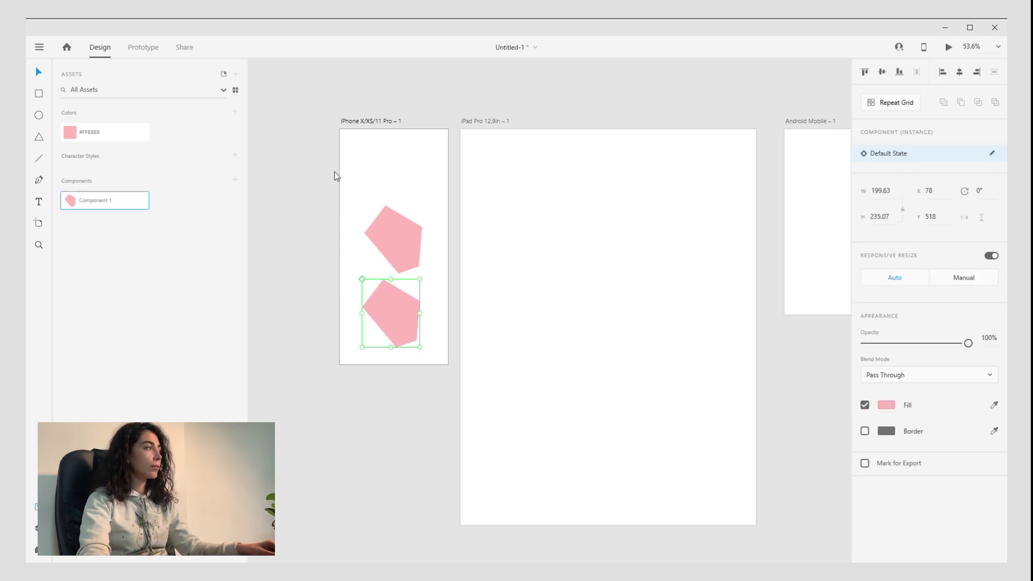
{"action": "key", "text": "ctrl+v"}
Step: Edit the saved pink color asset to a darker red, recoloring all instances of the component
{"action": "left_click", "coordinate": [98, 135]}
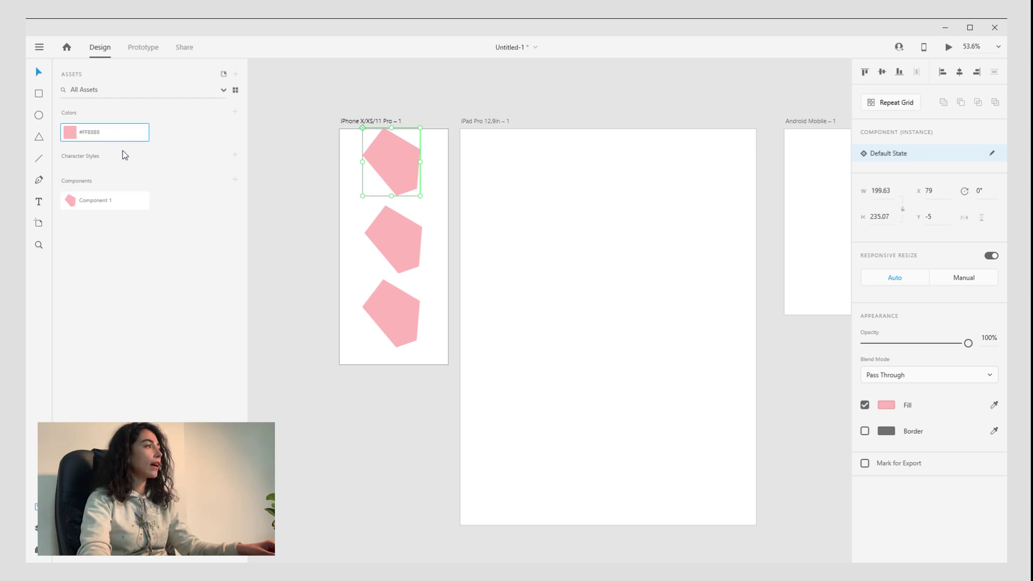
{"action": "left_click_drag", "start_coordinate": [142, 127], "coordinate": [137, 85]}
{"action": "left_click", "coordinate": [215, 265]}
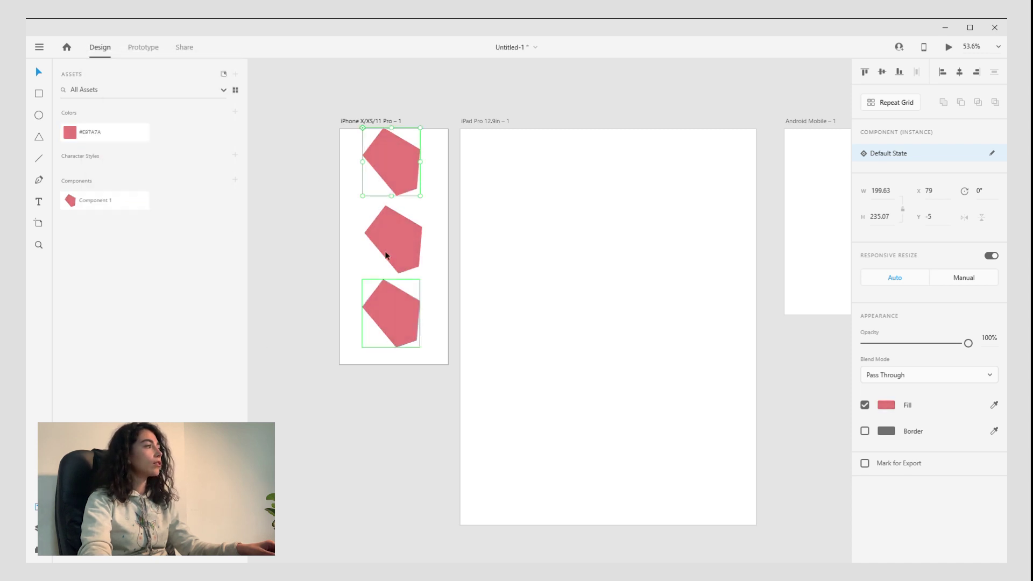
Step: Delete the middle and lower shapes and move the remaining one slightly down within the top of the iPhone artboard
{"action": "left_click", "coordinate": [397, 269]}
{"action": "left_click", "coordinate": [396, 316], "text": "shift"}
{"action": "key", "text": "Delete"}
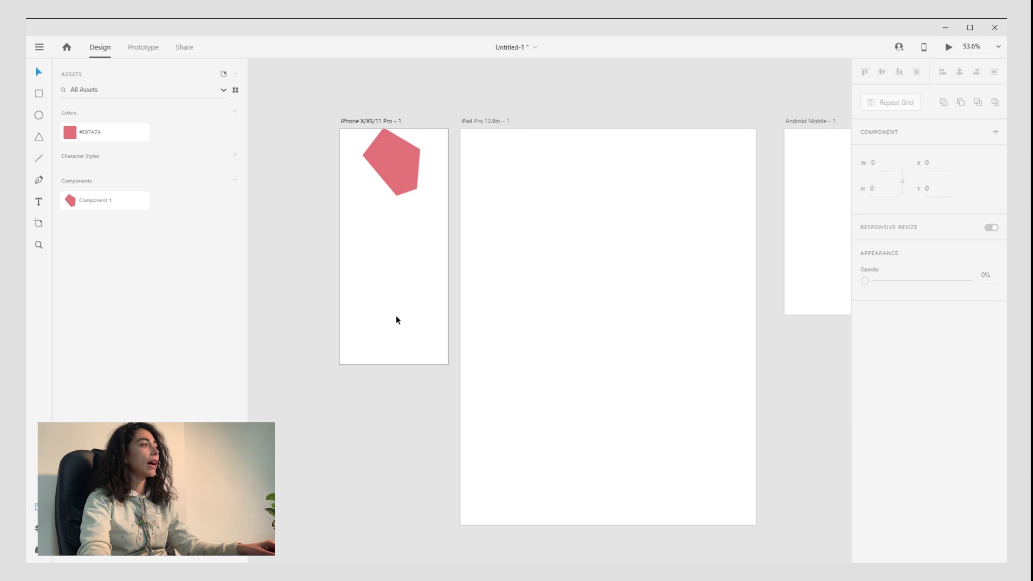
{"action": "left_click_drag", "start_coordinate": [395, 151], "coordinate": [397, 166]}
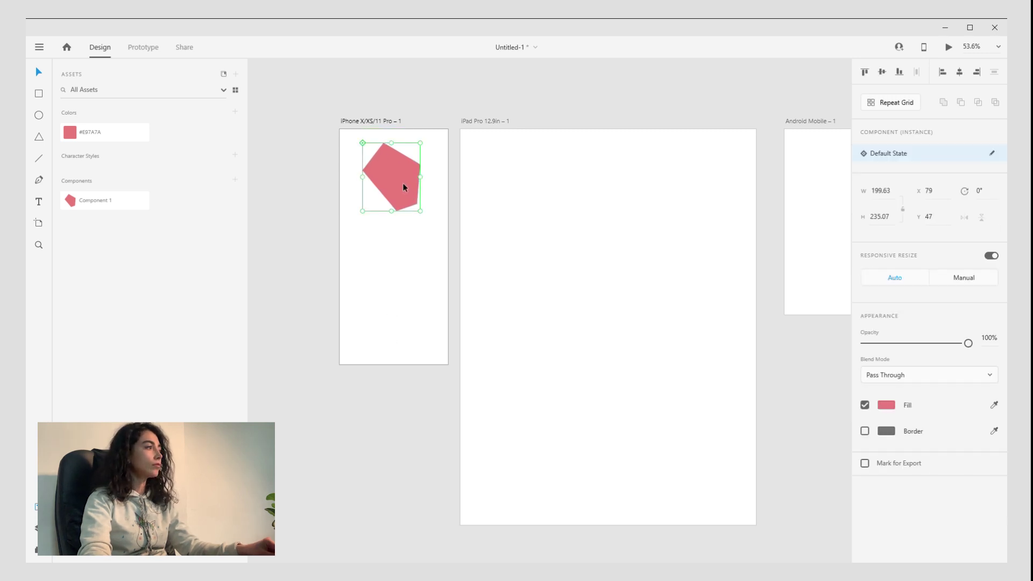
{"action": "left_click_drag", "start_coordinate": [400, 183], "coordinate": [396, 185]}
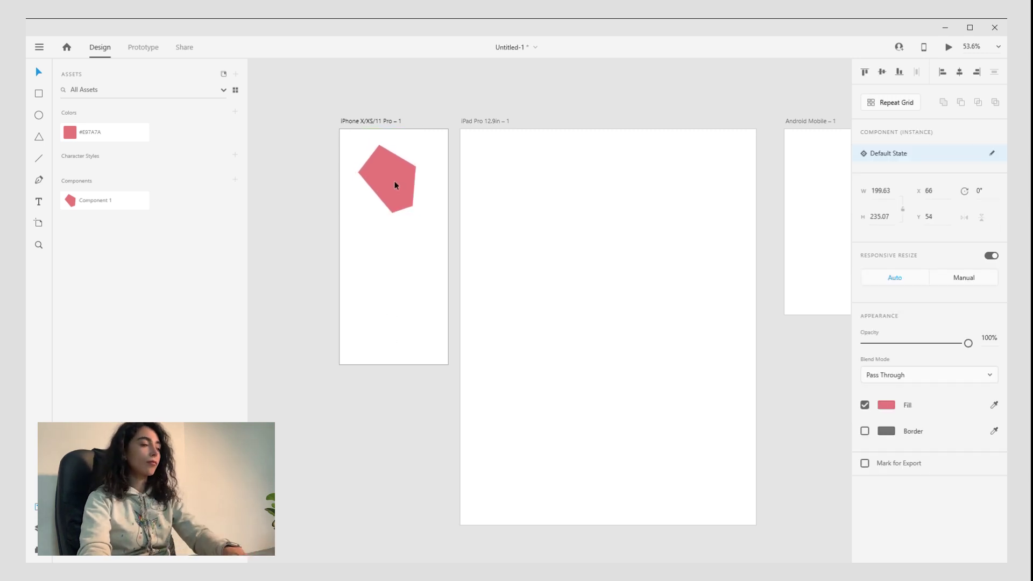
Step: Apply Repeat Grid to the shape, extend it to about 829 by 537, and move it onto the iPad Pro 12.9in artboard
{"action": "left_click", "coordinate": [892, 102]}
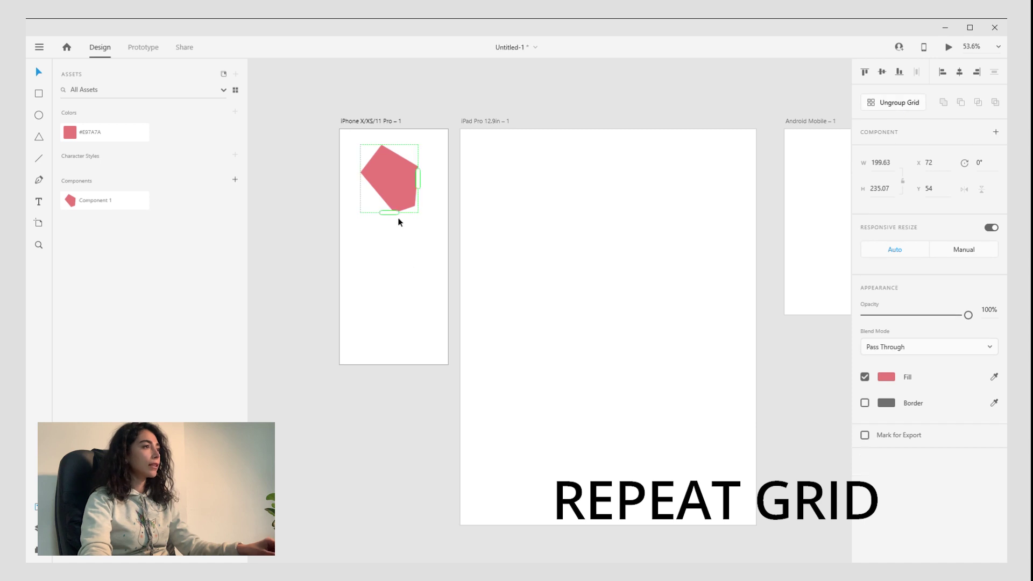
{"action": "left_click_drag", "start_coordinate": [392, 218], "coordinate": [584, 228]}
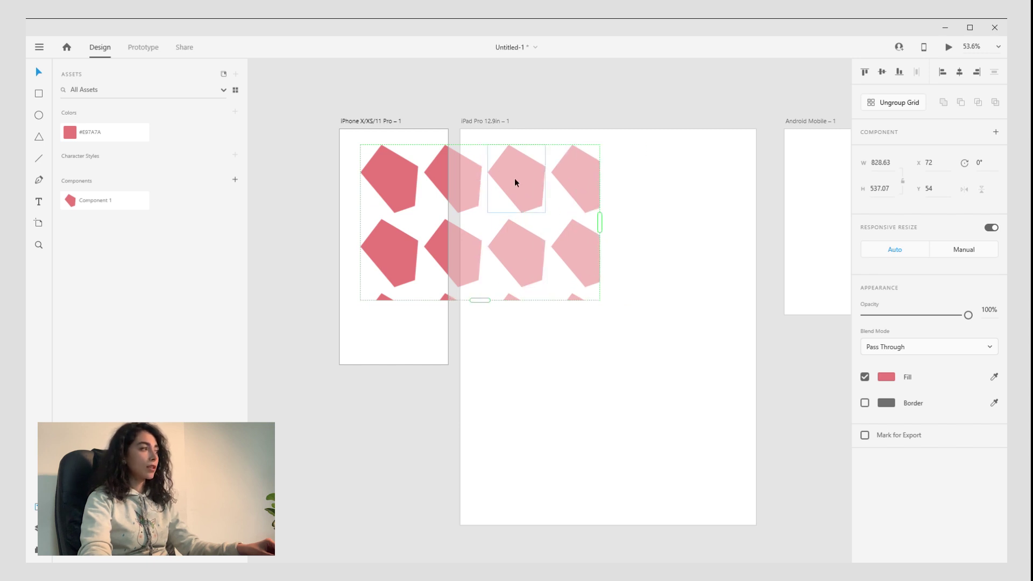
{"action": "left_click_drag", "start_coordinate": [517, 186], "coordinate": [636, 256]}
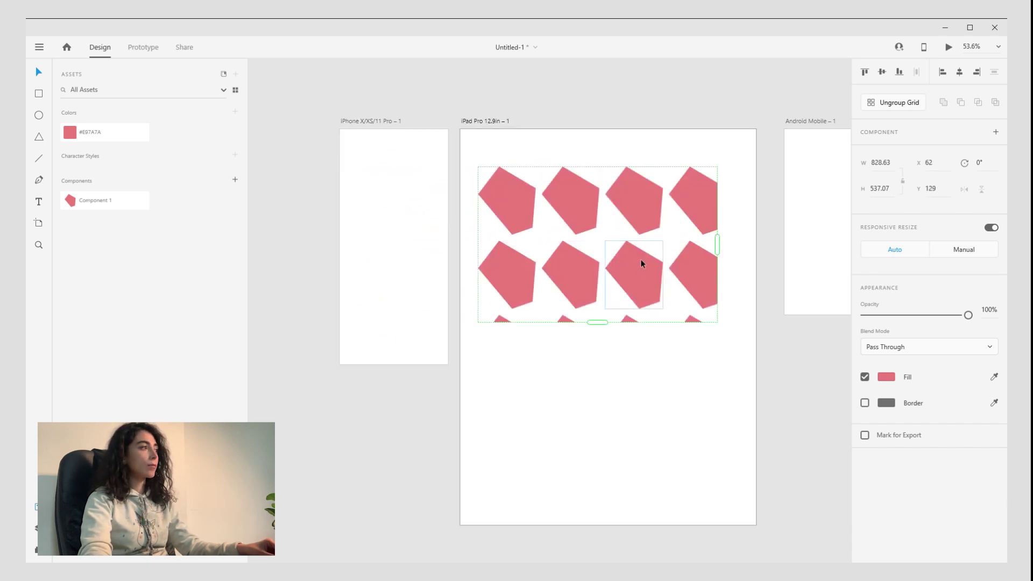
Step: Resize the repeat grid to a single column about 214 wide and 897 tall, with 15 spacing between rows
{"action": "left_click_drag", "start_coordinate": [717, 245], "coordinate": [545, 252]}
{"action": "left_click_drag", "start_coordinate": [509, 323], "coordinate": [519, 431]}
{"action": "mouse_move", "coordinate": [506, 318]}
{"action": "left_mouse_down"}
{"action": "mouse_move", "coordinate": [506, 307]}
{"action": "mouse_move", "coordinate": [500, 347]}
{"action": "mouse_move", "coordinate": [504, 304]}
{"action": "mouse_move", "coordinate": [494, 369]}
{"action": "mouse_move", "coordinate": [501, 323]}
{"action": "left_mouse_up"}
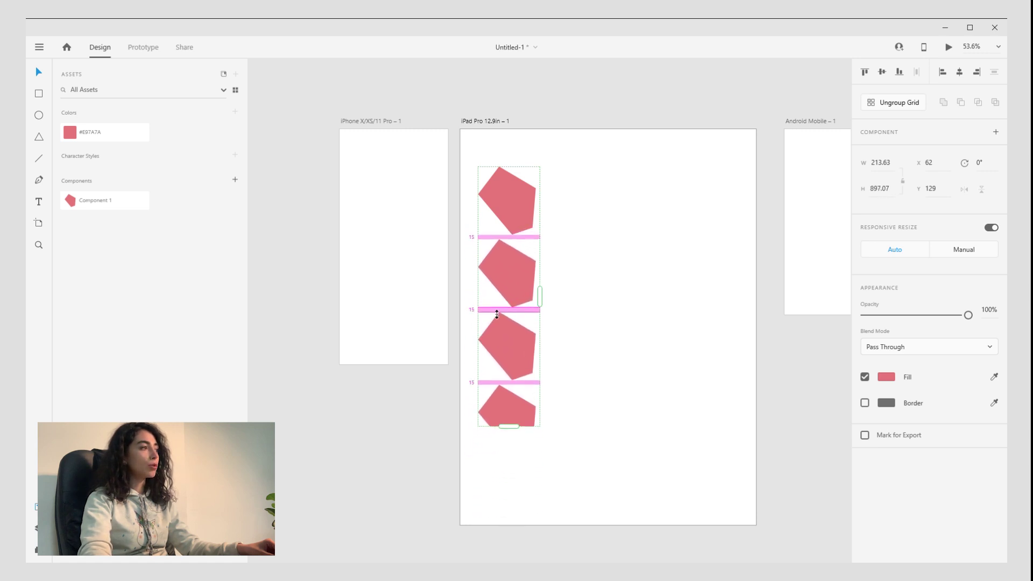
{"action": "double_click", "coordinate": [515, 307]}
{"action": "key", "text": "Escape"}
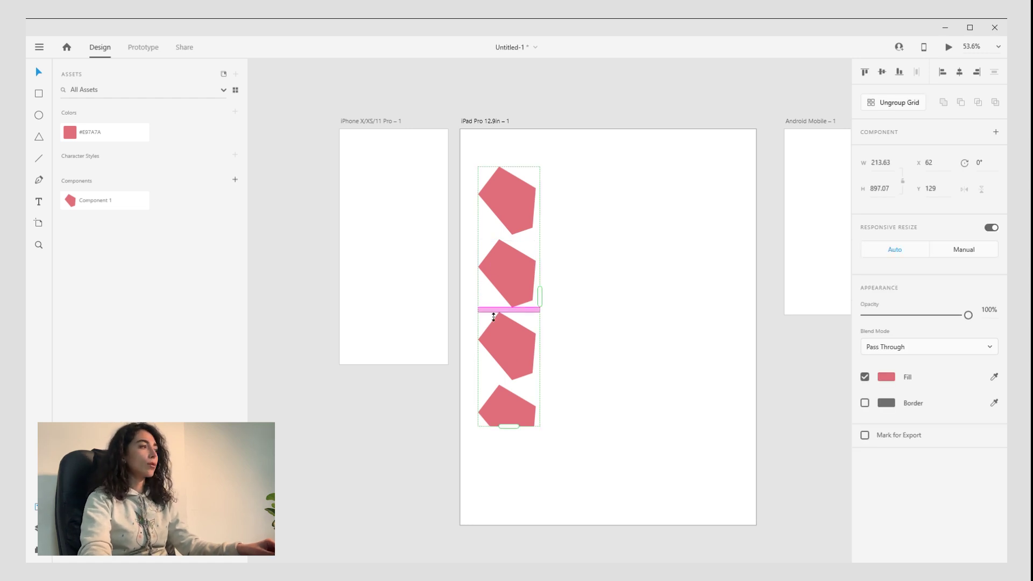
Step: Ungroup the repeat grid and move its second and third shapes individually to the right half of the iPad artboard
{"action": "key", "text": "ctrl+shift+g"}
{"action": "left_click", "coordinate": [558, 304]}
{"action": "left_click_drag", "start_coordinate": [528, 293], "coordinate": [677, 233]}
{"action": "left_click_drag", "start_coordinate": [549, 317], "coordinate": [664, 346]}
{"action": "left_click", "coordinate": [660, 258], "text": "shift"}
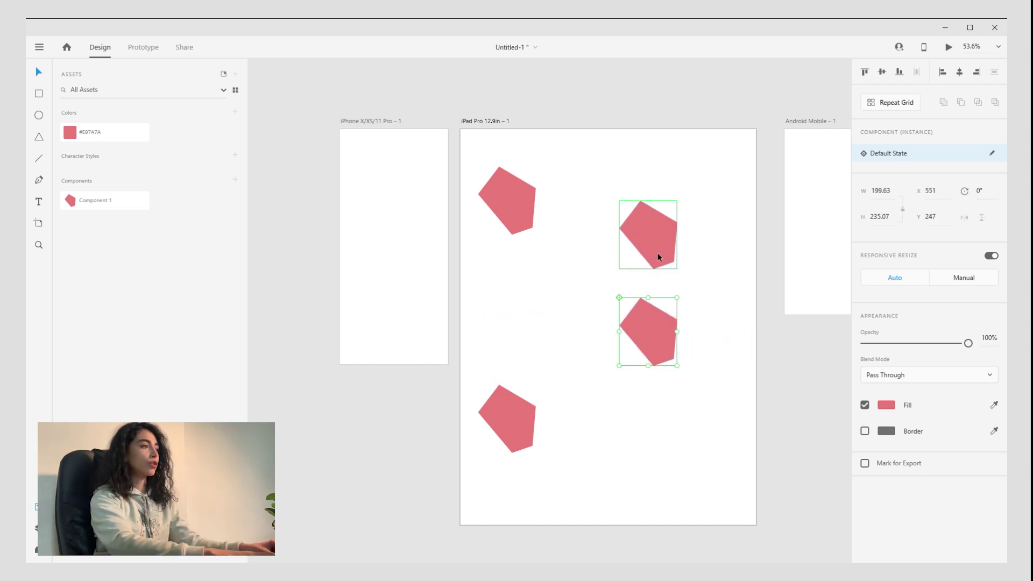
Step: Shift each of the two right-hand shapes slightly to the left
{"action": "key", "text": "ctrl+shift+Left"}
{"action": "left_click", "coordinate": [653, 331]}
{"action": "left_click", "coordinate": [652, 267]}
{"action": "left_click", "coordinate": [657, 325]}
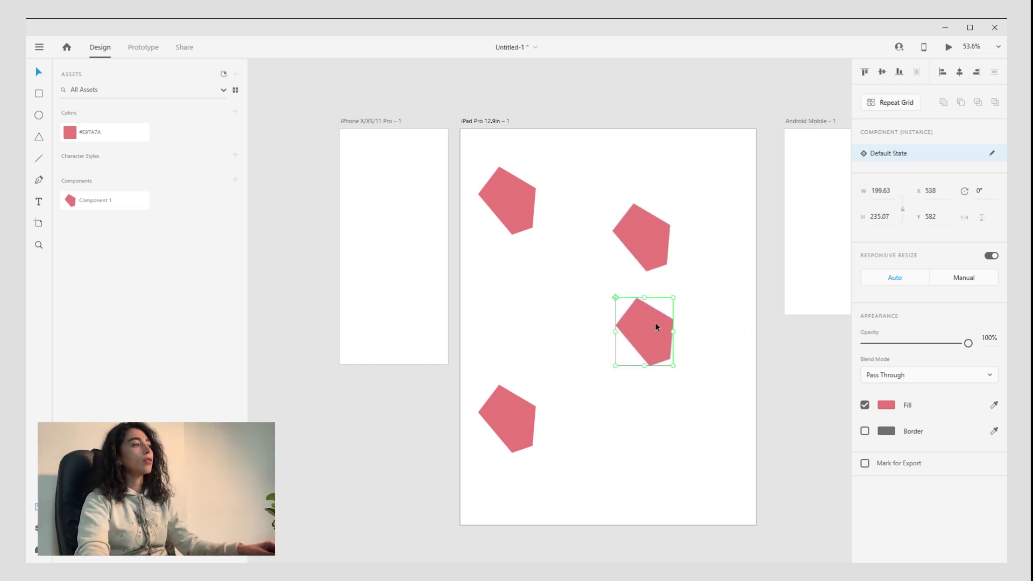
Step: Delete the two right-hand shapes and the lower-left shape from the iPad artboard
{"action": "left_click_drag", "start_coordinate": [657, 325], "coordinate": [655, 230]}
{"action": "key", "text": "Delete"}
{"action": "left_click", "coordinate": [522, 429]}
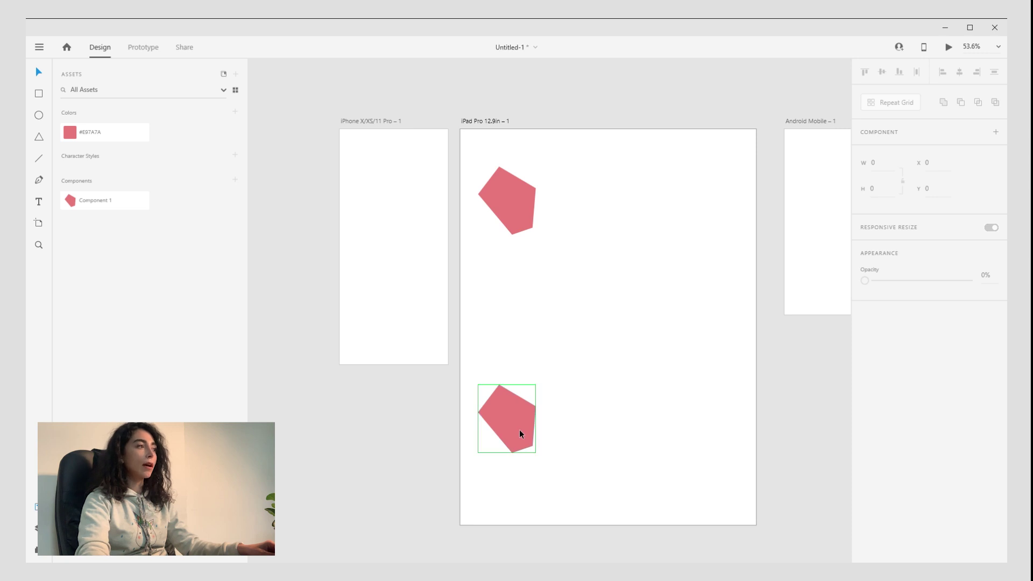
{"action": "key", "text": "Delete"}
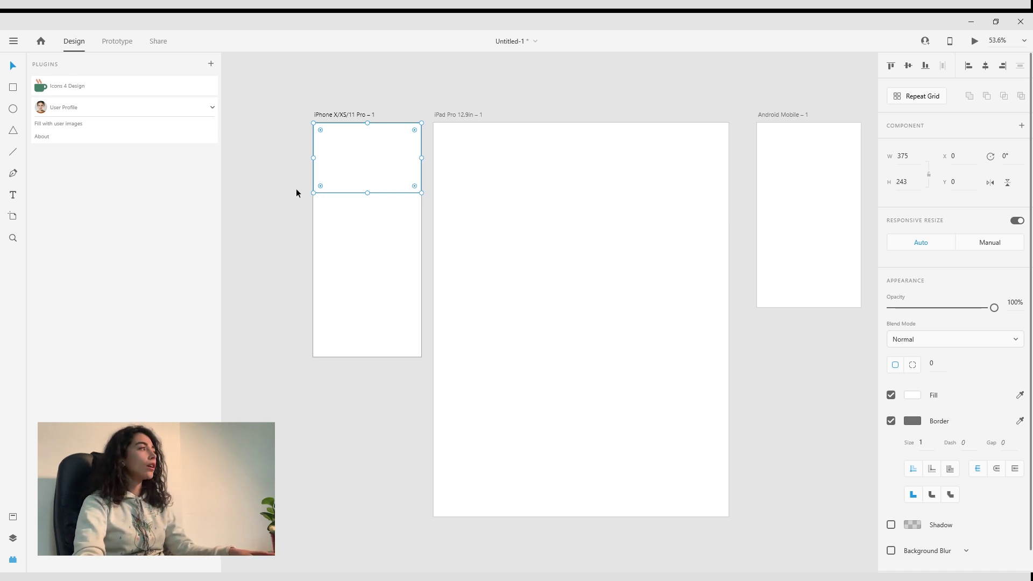
{"action": "left_click", "coordinate": [381, 255]}
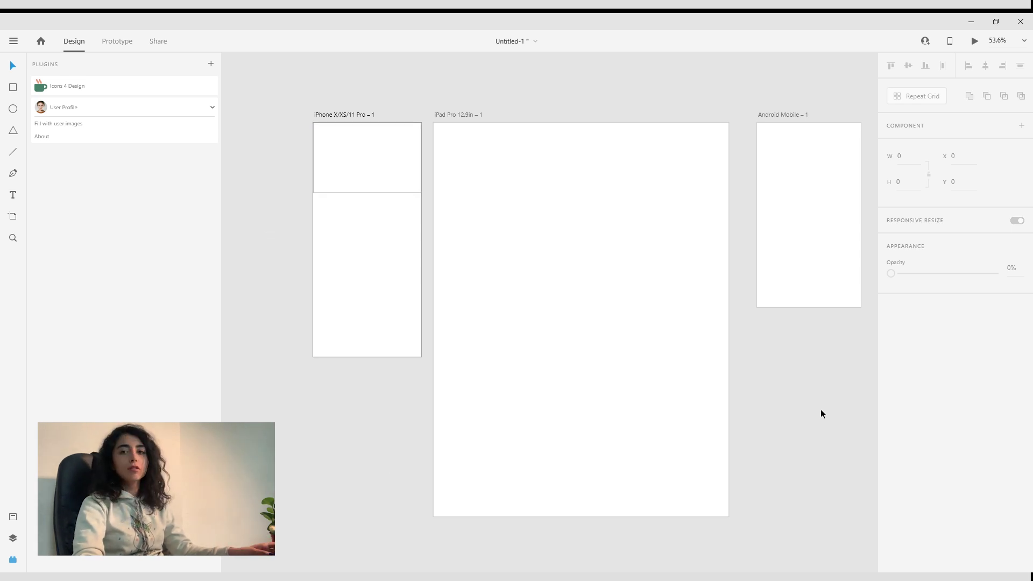
{"action": "mouse_move", "coordinate": [397, 178]}
{"action": "left_mouse_down"}
{"action": "mouse_move", "coordinate": [388, 238]}
{"action": "mouse_move", "coordinate": [399, 235]}
{"action": "mouse_move", "coordinate": [392, 175]}
{"action": "left_mouse_up"}
{"action": "left_click", "coordinate": [13, 108]}
{"action": "left_click_drag", "start_coordinate": [331, 233], "coordinate": [414, 324]}
{"action": "key", "text": "Delete"}
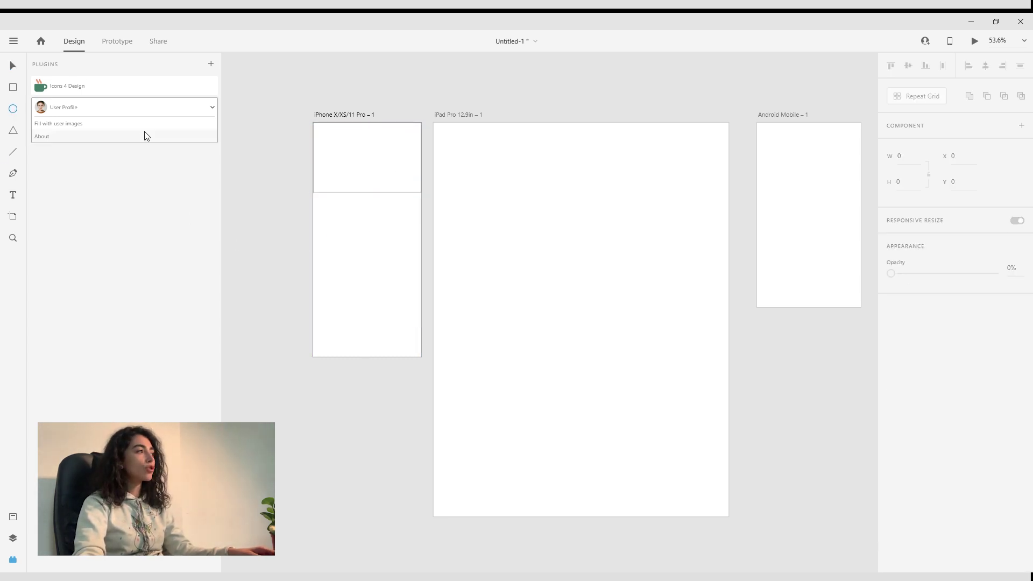
Step: Fill the rectangle at the top of the iPhone artboard using the User Profile plugin's Fill with user images, running it twice to swap the photo
{"action": "left_click", "coordinate": [13, 65]}
{"action": "key", "text": "ctrl+equal"}
{"action": "key", "text": "ctrl+equal"}
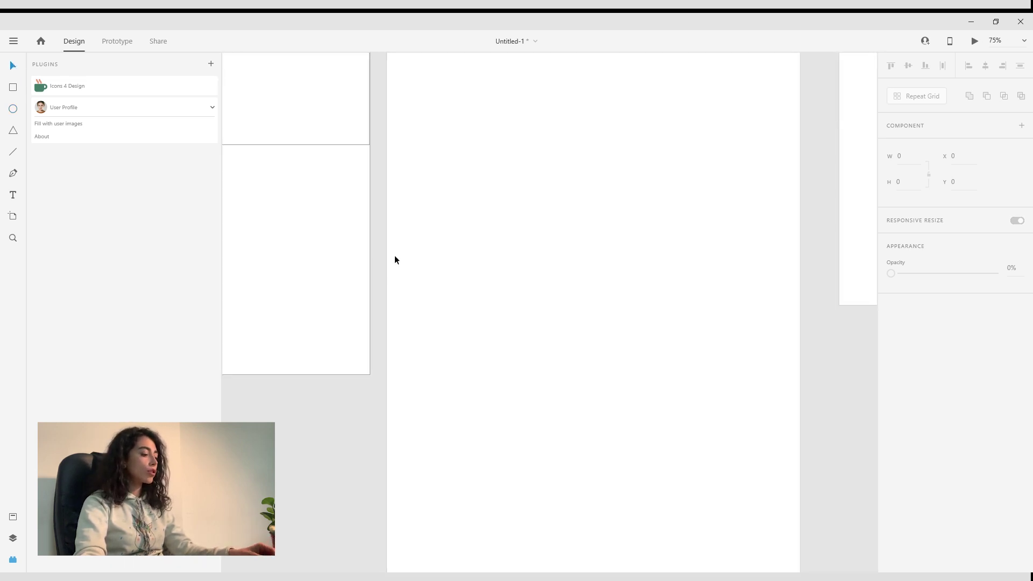
{"action": "left_click_drag", "start_coordinate": [399, 203], "coordinate": [577, 341]}
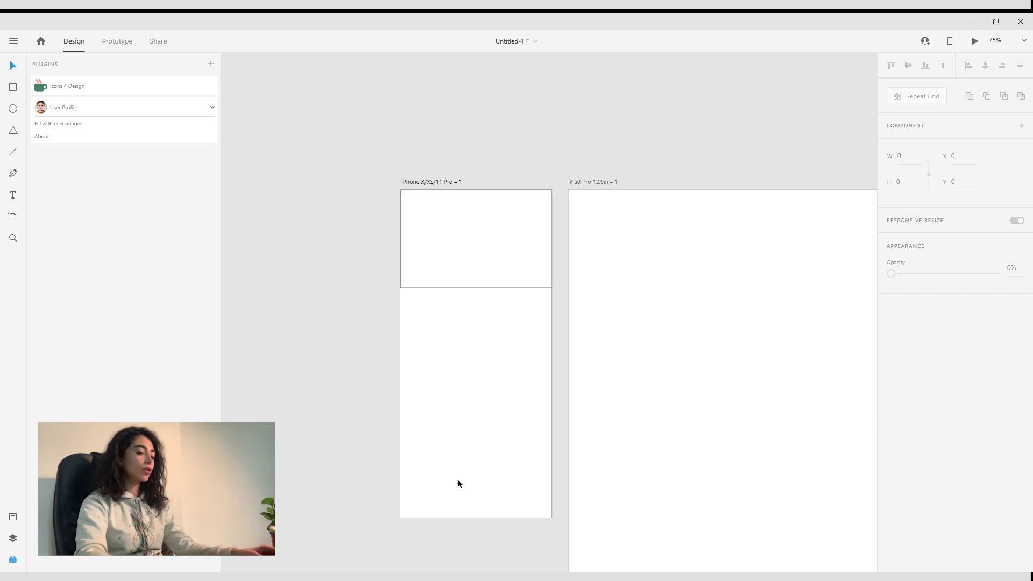
{"action": "left_click", "coordinate": [480, 258]}
{"action": "left_click", "coordinate": [88, 125]}
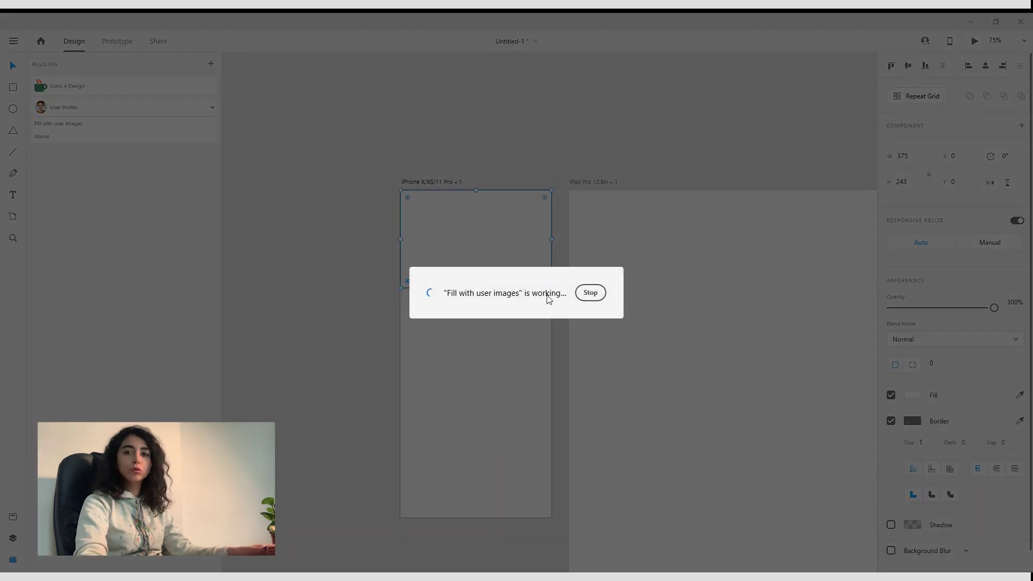
{"action": "left_click", "coordinate": [596, 316]}
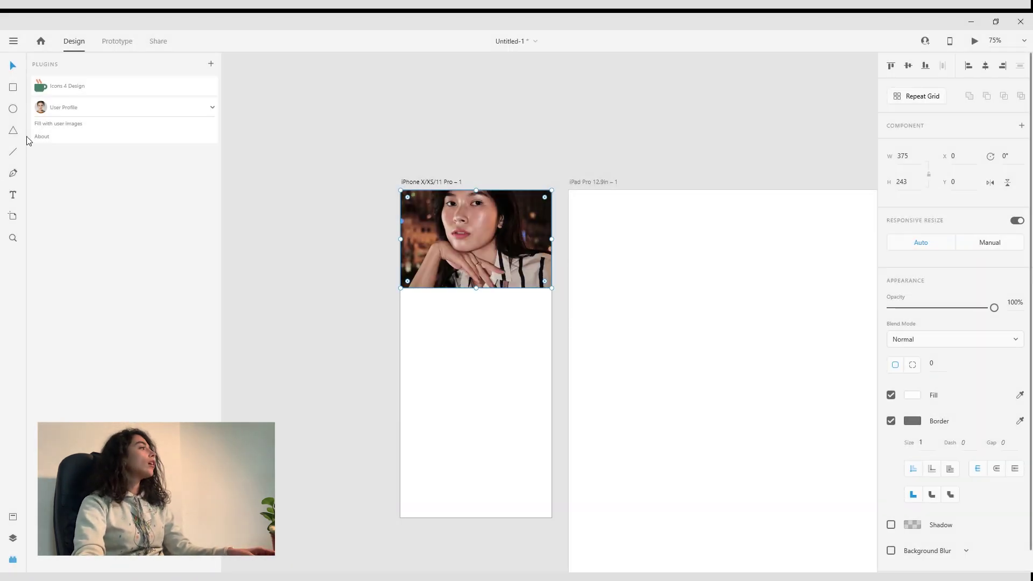
{"action": "left_click", "coordinate": [44, 125]}
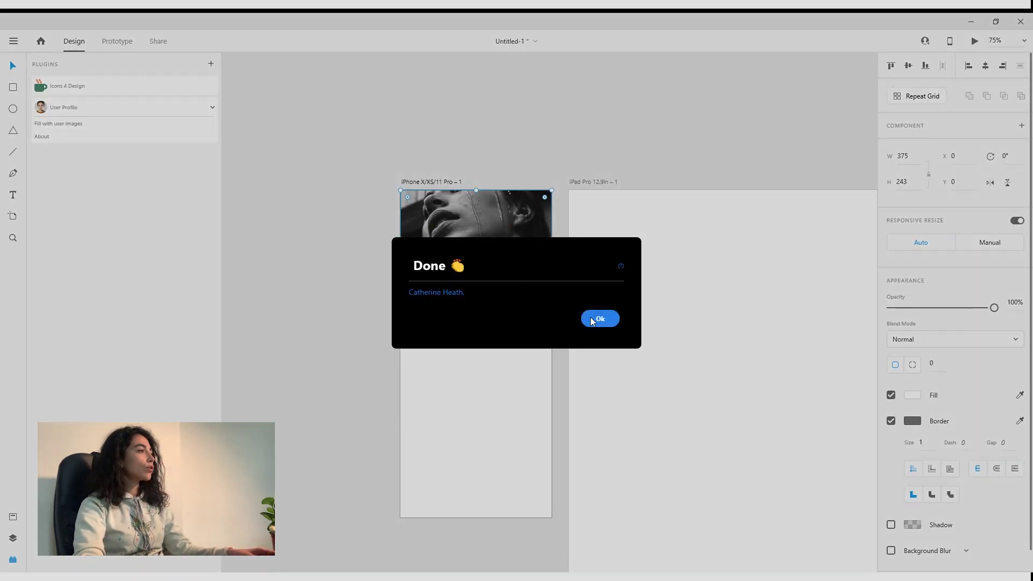
Step: Run the User Profile plugin's Fill with user images two more times on the iPhone rectangle to swap in another photo
{"action": "left_click", "coordinate": [596, 319]}
{"action": "left_click", "coordinate": [44, 123]}
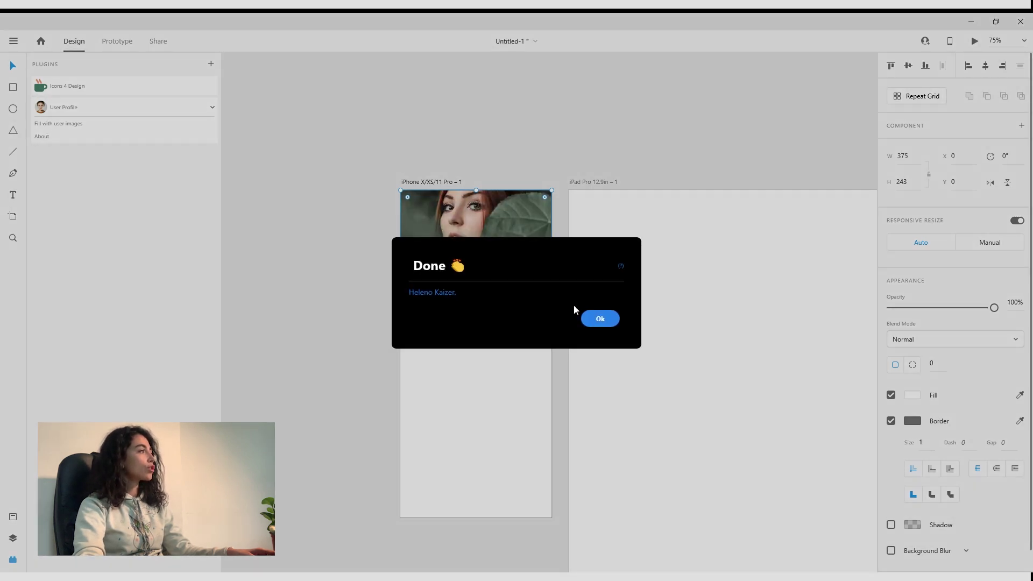
{"action": "left_click", "coordinate": [594, 325]}
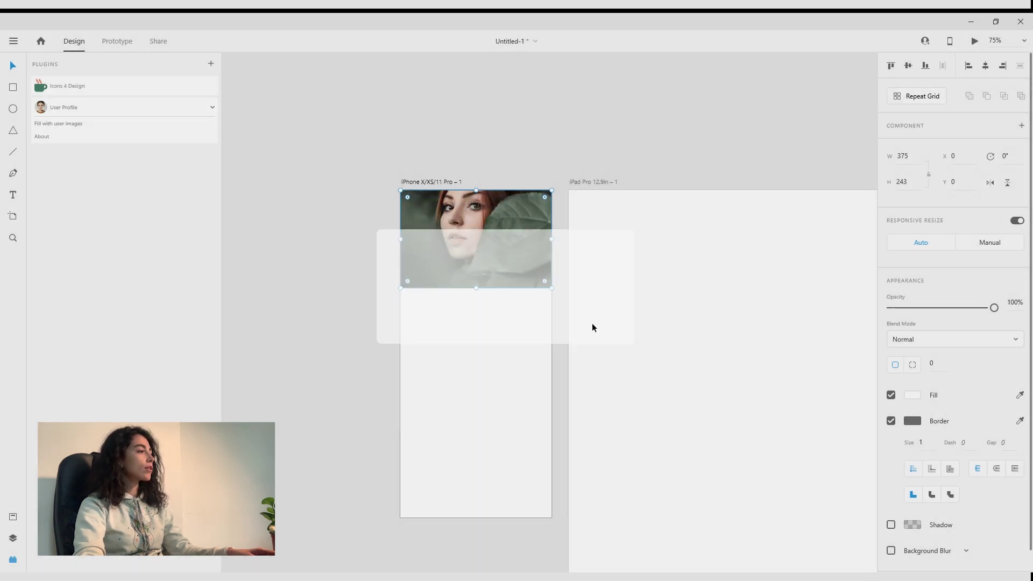
{"action": "left_click", "coordinate": [65, 124]}
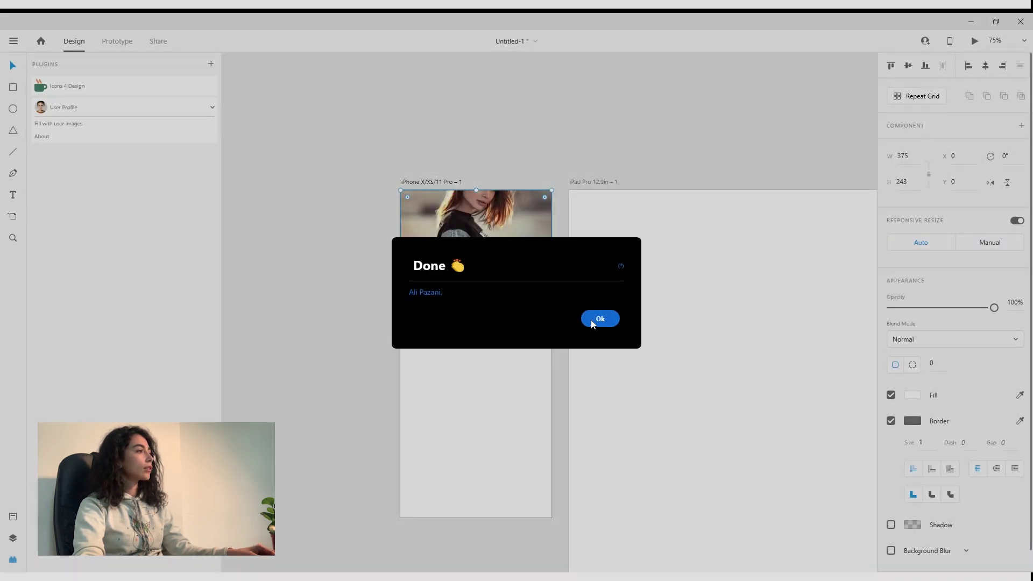
{"action": "left_click", "coordinate": [596, 318]}
Step: Shift the photo down inside its iPhone rectangle so its top meets the frame's top edge, and remove the rectangle's border
{"action": "double_click", "coordinate": [499, 228]}
{"action": "left_click_drag", "start_coordinate": [508, 219], "coordinate": [508, 228]}
{"action": "left_click", "coordinate": [495, 366]}
{"action": "double_click", "coordinate": [505, 241]}
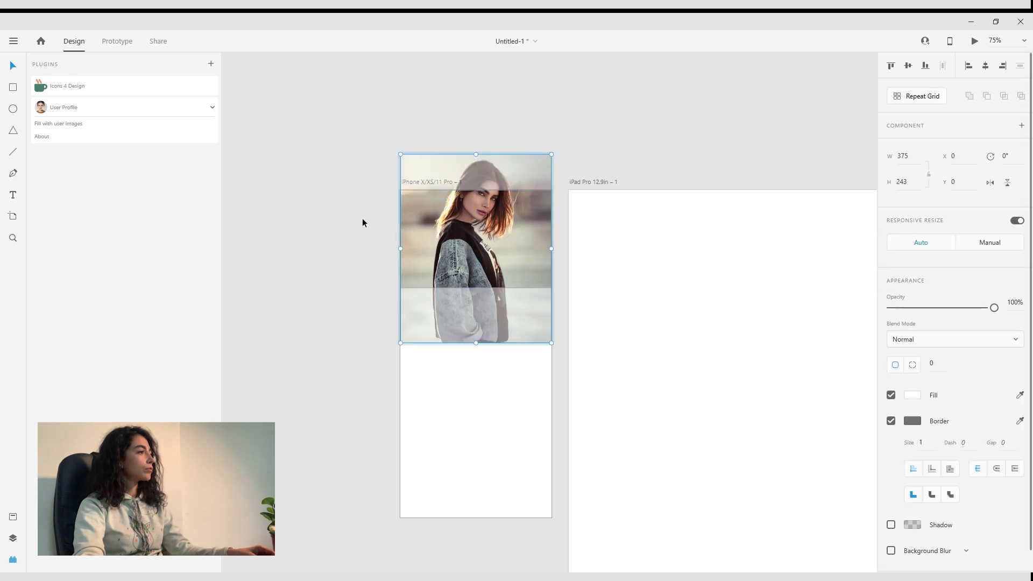
{"action": "left_click_drag", "start_coordinate": [512, 227], "coordinate": [511, 262]}
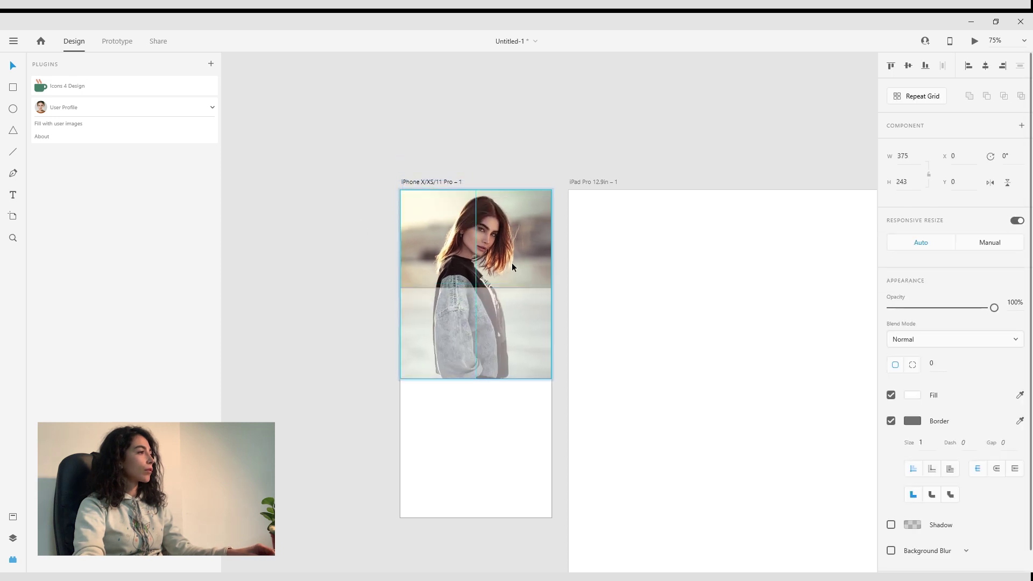
{"action": "left_click_drag", "start_coordinate": [551, 191], "coordinate": [574, 192]}
{"action": "left_click_drag", "start_coordinate": [506, 265], "coordinate": [515, 234]}
{"action": "key", "text": "Escape"}
{"action": "left_click", "coordinate": [550, 154]}
{"action": "left_click", "coordinate": [508, 272]}
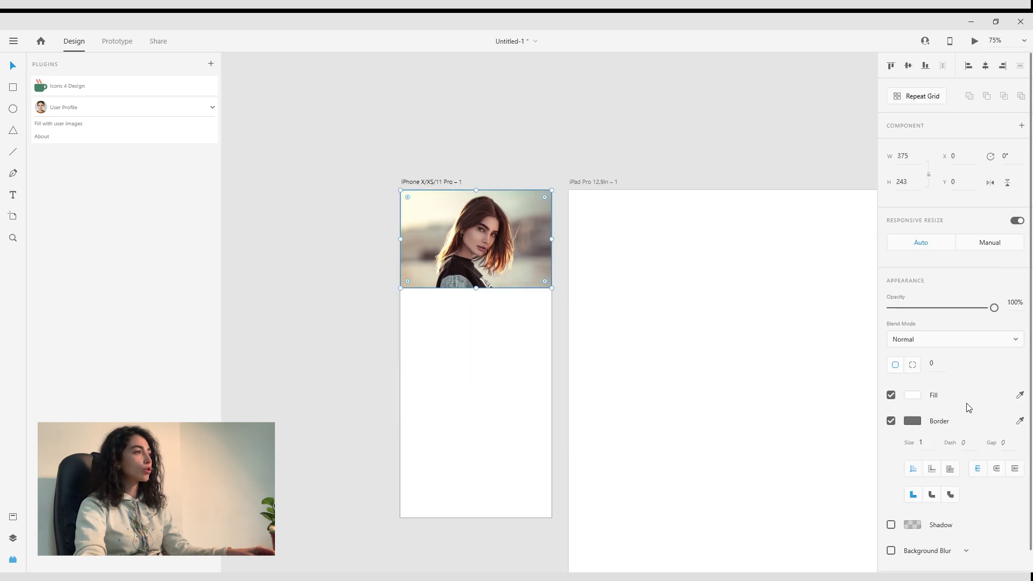
{"action": "left_click", "coordinate": [893, 422]}
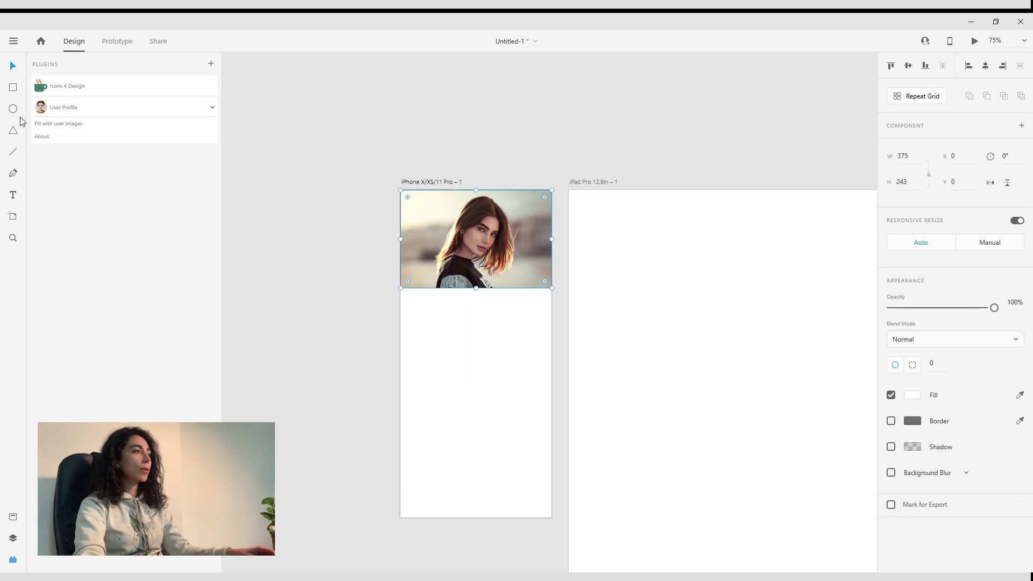
Step: Draw a full-width 375 × 56 header bar over the photo on the iPhone artboard, filled #5B5B5B without a border
{"action": "left_click", "coordinate": [12, 90]}
{"action": "left_click_drag", "start_coordinate": [401, 200], "coordinate": [558, 228]}
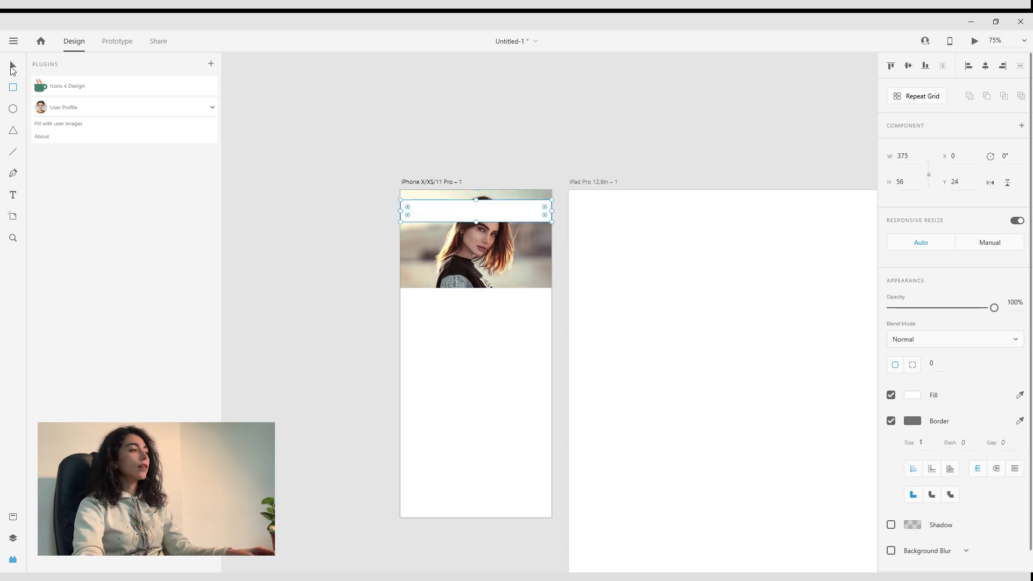
{"action": "left_click", "coordinate": [912, 396]}
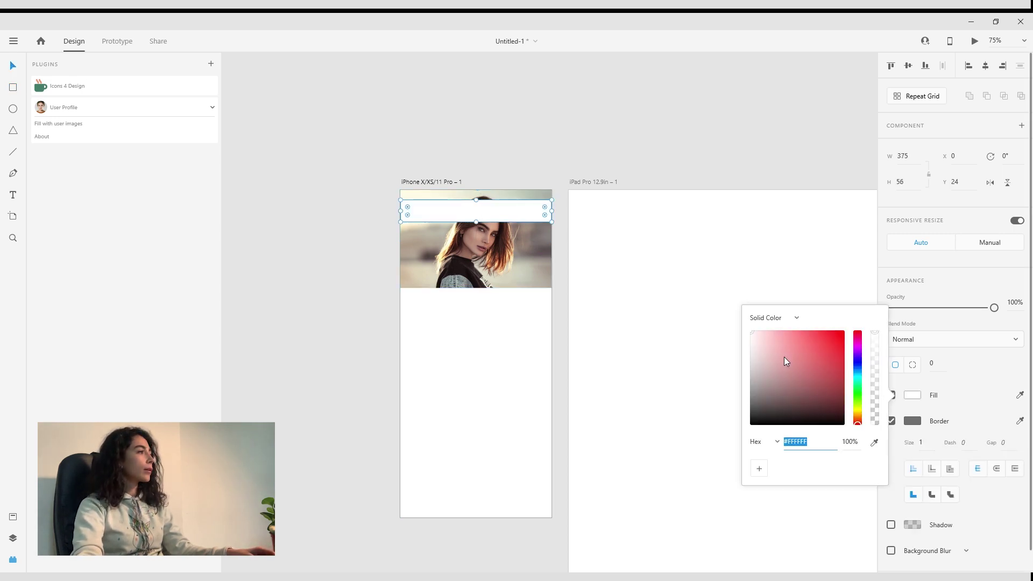
{"action": "left_click_drag", "start_coordinate": [812, 392], "coordinate": [737, 394]}
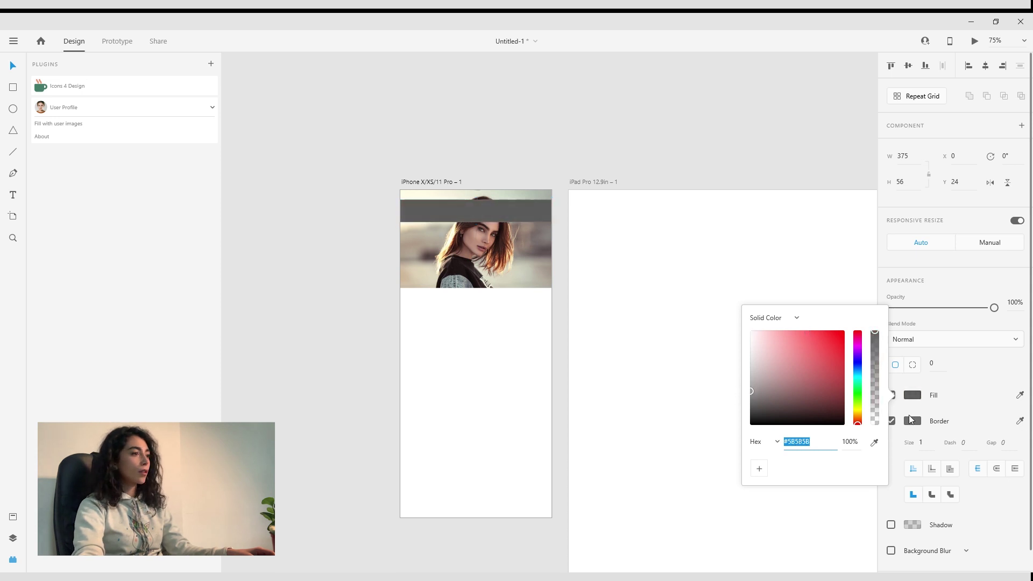
{"action": "left_click", "coordinate": [891, 421]}
{"action": "left_click", "coordinate": [891, 421]}
{"action": "left_click", "coordinate": [441, 125]}
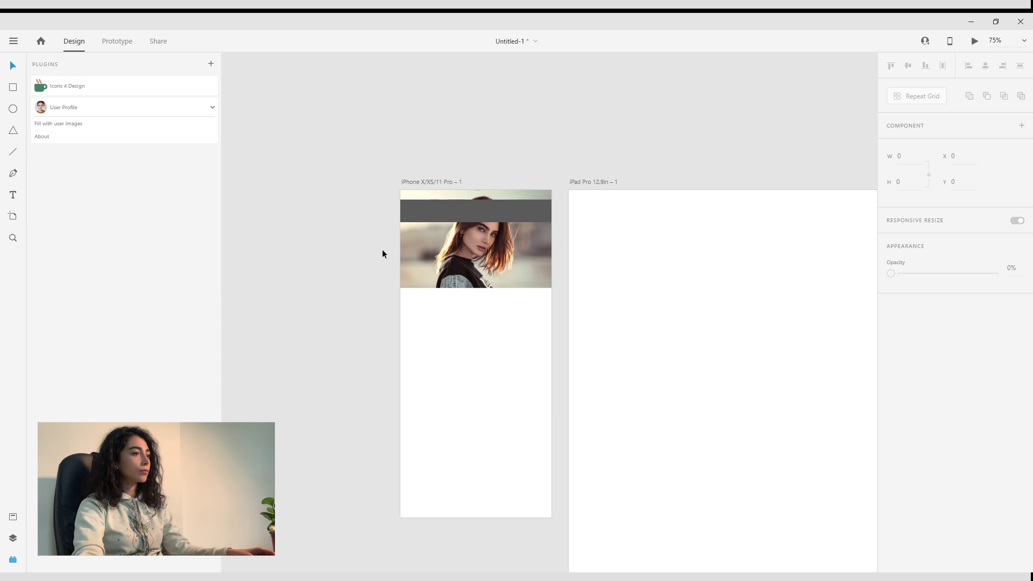
Step: Draw a small rectangle of about 32 × 11 near the right end of the header bar
{"action": "scroll", "coordinate": [587, 347], "scroll_direction": "up", "scroll_amount": 5}
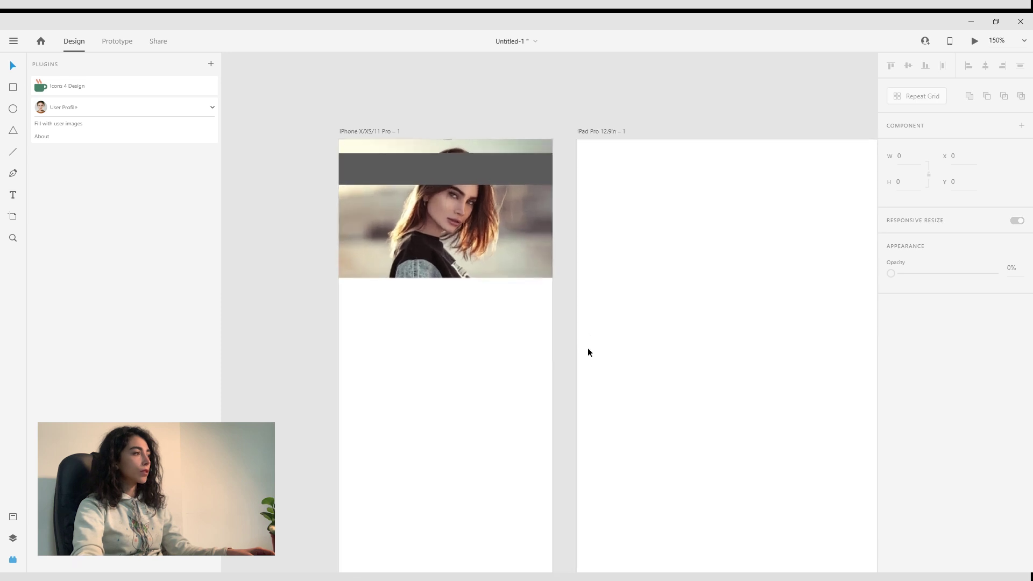
{"action": "mouse_move", "coordinate": [530, 266]}
{"action": "left_mouse_down"}
{"action": "mouse_move", "coordinate": [531, 257]}
{"action": "mouse_move", "coordinate": [578, 259]}
{"action": "left_mouse_up"}
{"action": "key", "text": "Escape"}
{"action": "left_click", "coordinate": [14, 87]}
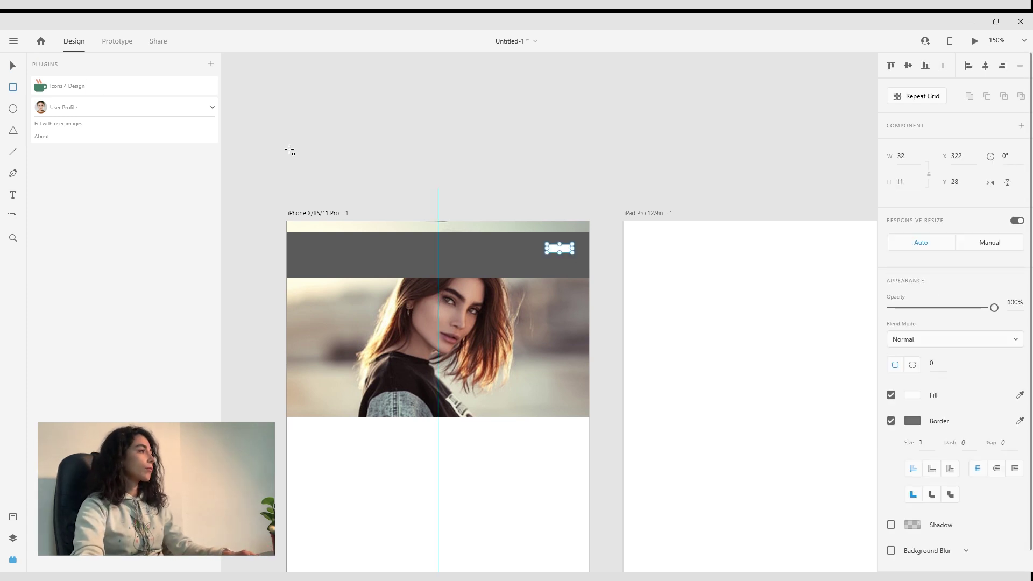
{"action": "left_click", "coordinate": [13, 66]}
Step: Round the small rectangle's corners to 6, remove its border and reduce its height to 7
{"action": "key", "text": "ctrl+equal"}
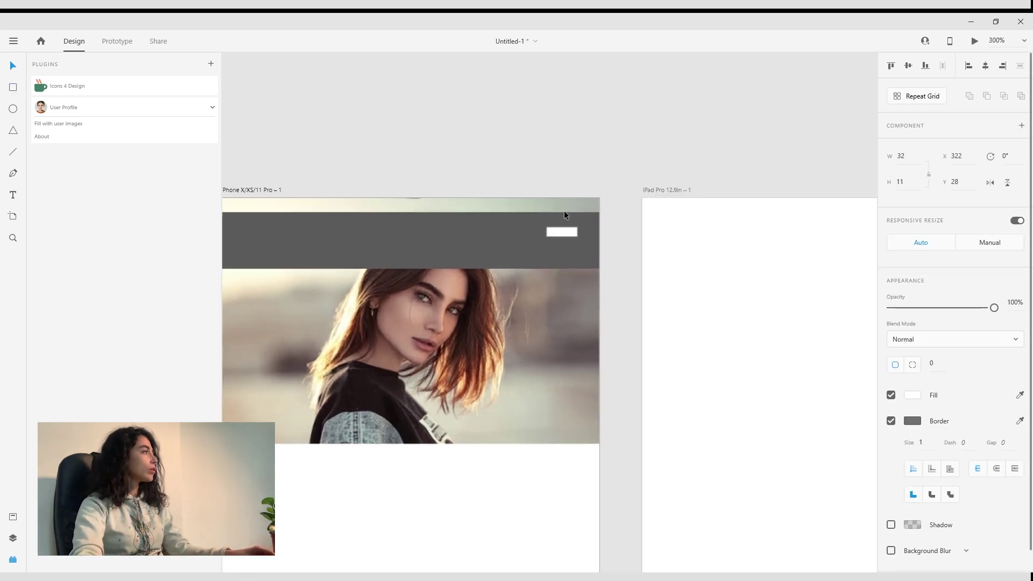
{"action": "left_click_drag", "start_coordinate": [550, 183], "coordinate": [629, 201]}
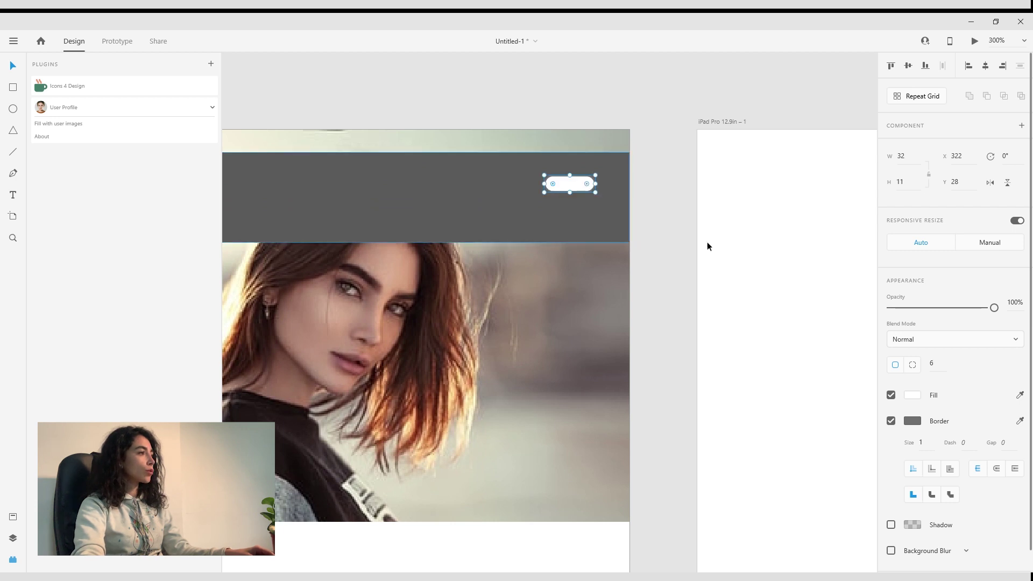
{"action": "left_click", "coordinate": [891, 421]}
{"action": "left_click_drag", "start_coordinate": [571, 192], "coordinate": [570, 187]}
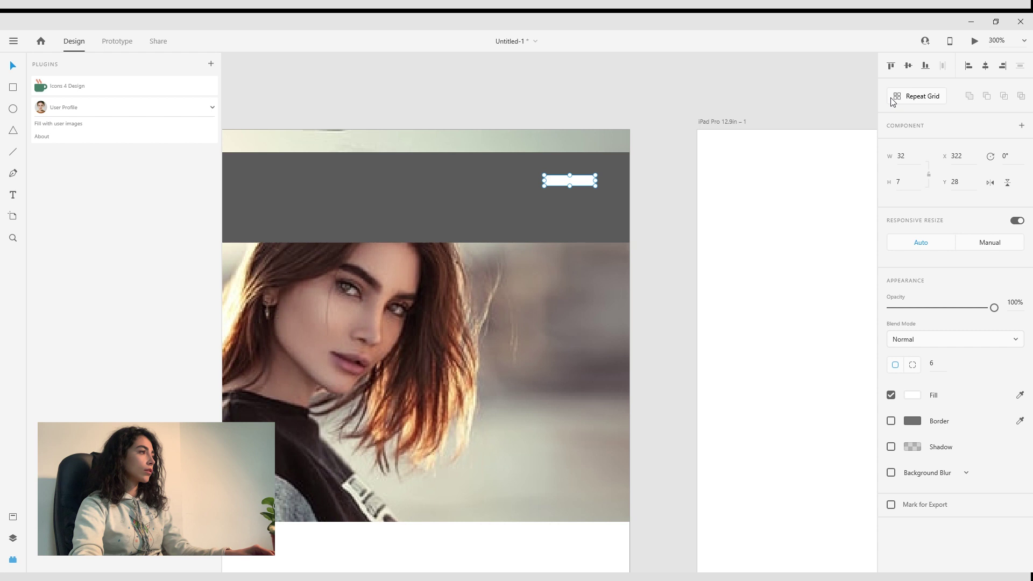
Step: Repeat the small bar downward with Repeat Grid into a three-bar menu icon and tighten the spacing between the bars
{"action": "left_click", "coordinate": [918, 96]}
{"action": "left_click_drag", "start_coordinate": [576, 196], "coordinate": [574, 292]}
{"action": "left_click_drag", "start_coordinate": [581, 248], "coordinate": [582, 197]}
{"action": "left_click", "coordinate": [567, 86]}
Step: Fill the three-bar menu icon with black
{"action": "key", "text": "ctrl+minus"}
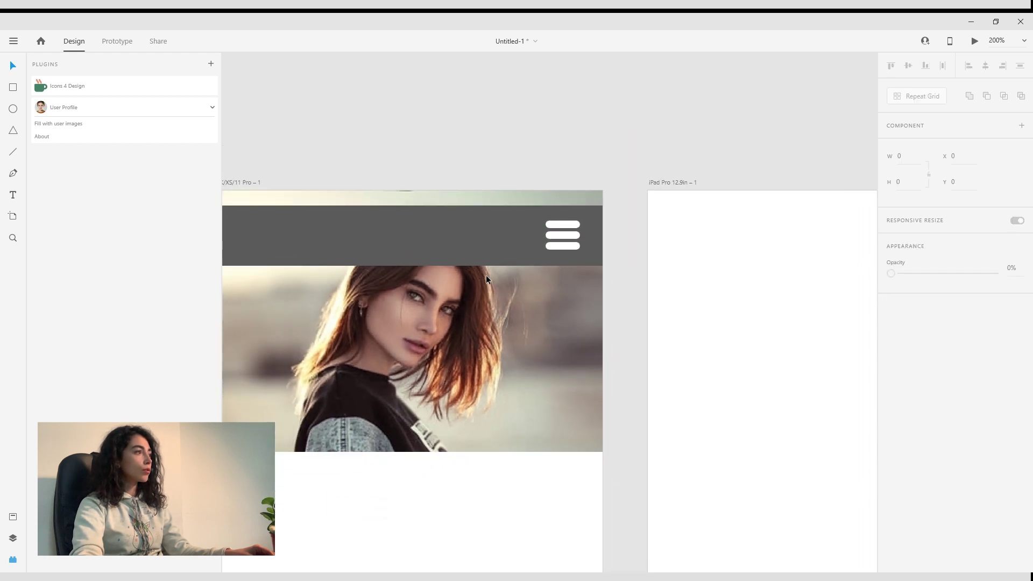
{"action": "scroll", "coordinate": [592, 269], "scroll_direction": "left", "scroll_amount": 3}
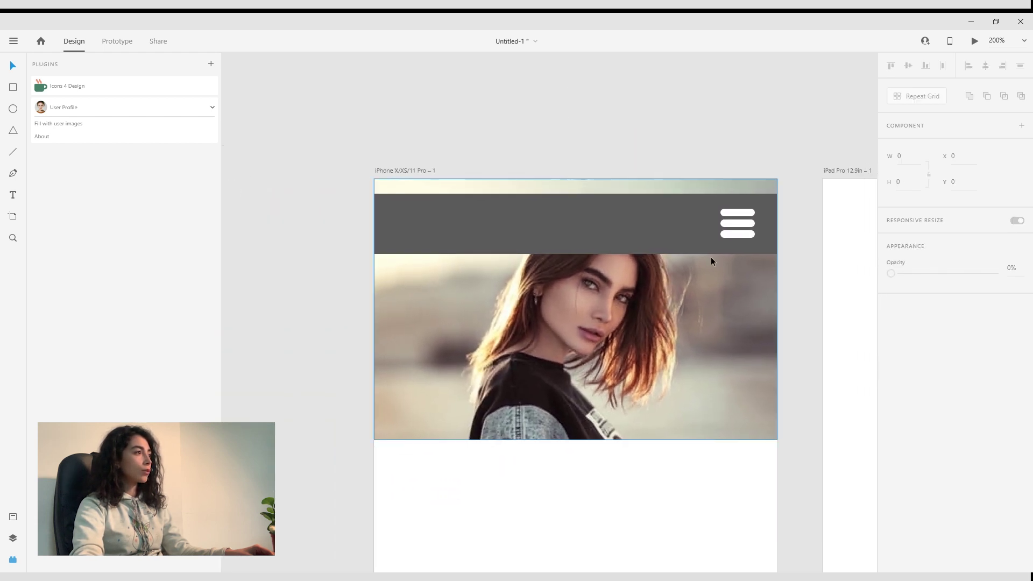
{"action": "left_click", "coordinate": [731, 230]}
{"action": "left_click", "coordinate": [914, 398]}
{"action": "left_click", "coordinate": [910, 370]}
{"action": "left_click", "coordinate": [911, 369]}
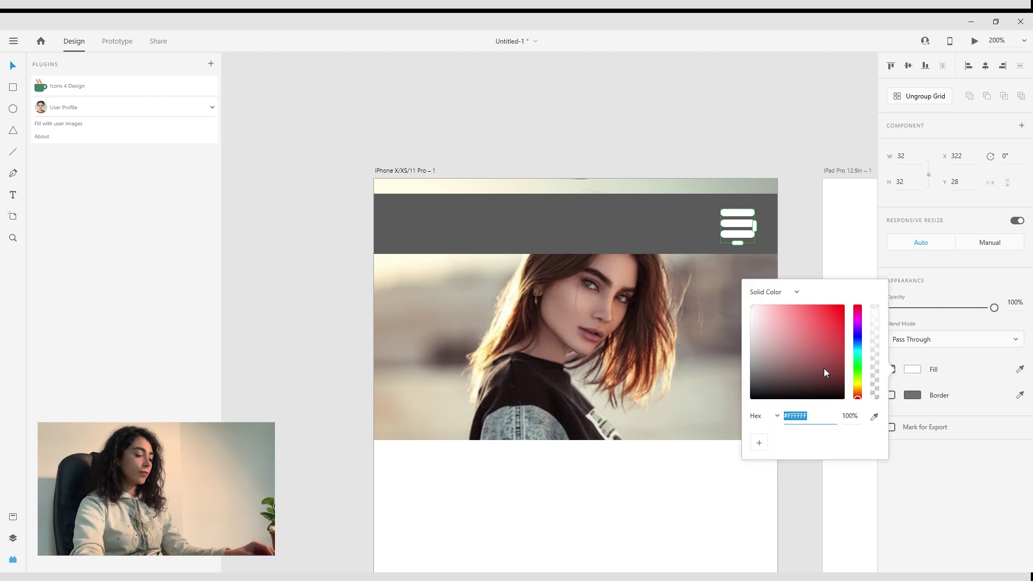
{"action": "left_click_drag", "start_coordinate": [824, 368], "coordinate": [683, 415]}
{"action": "left_click", "coordinate": [660, 149]}
Step: Add the text "LOGO" near the left end of the header bar
{"action": "key", "text": "ctrl+minus"}
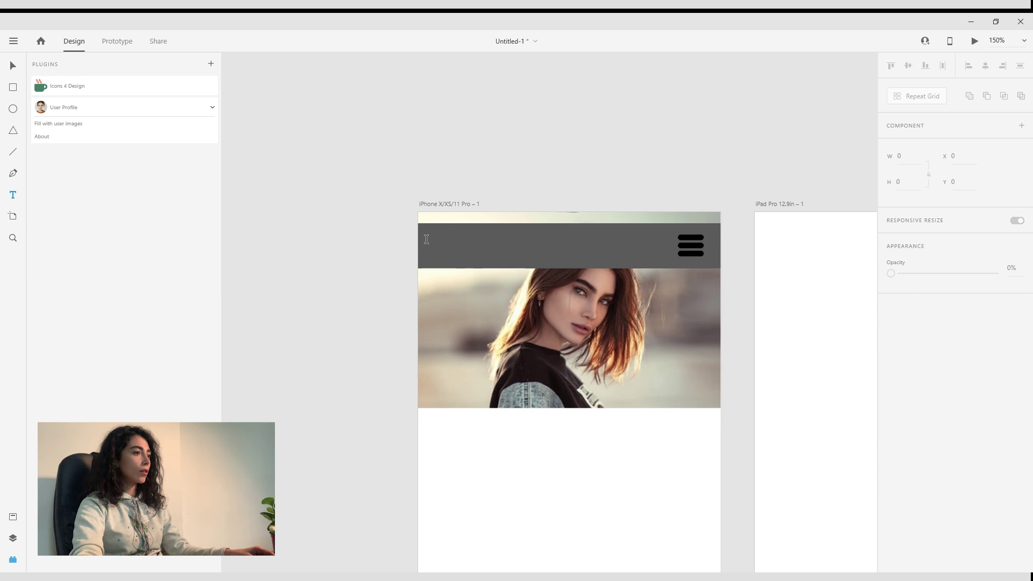
{"action": "left_click", "coordinate": [442, 245]}
{"action": "type", "text": "LOGI"}
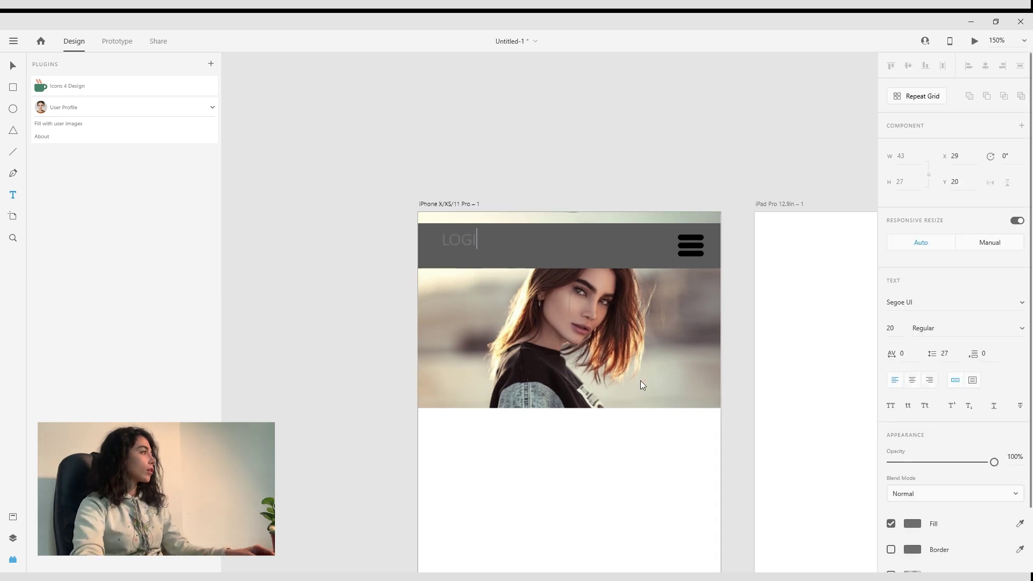
{"action": "key", "text": "Escape"}
Step: Color the LOGO text #000000 and move it slightly down to line up with the menu icon
{"action": "left_click", "coordinate": [913, 524]}
{"action": "type", "text": "000000"}
{"action": "left_click", "coordinate": [640, 135]}
{"action": "left_click_drag", "start_coordinate": [467, 242], "coordinate": [467, 253]}
{"action": "left_click", "coordinate": [620, 175]}
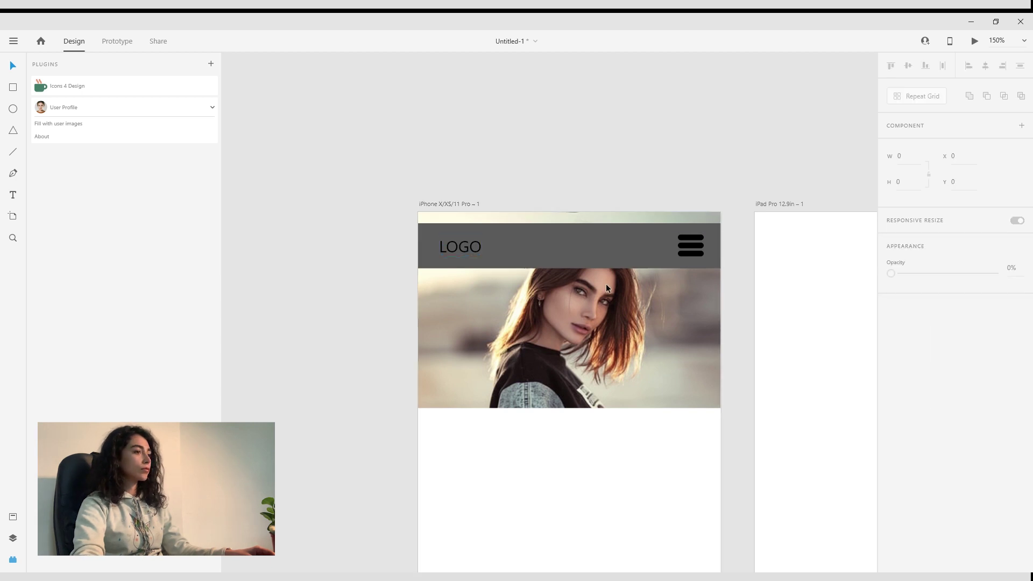
Step: Select the photo, header bar, logo and menu icon together on the iPhone artboard and set their responsive resize to Manual
{"action": "key", "text": "ctrl+minus"}
{"action": "scroll", "coordinate": [629, 458], "scroll_direction": "right", "scroll_amount": 3}
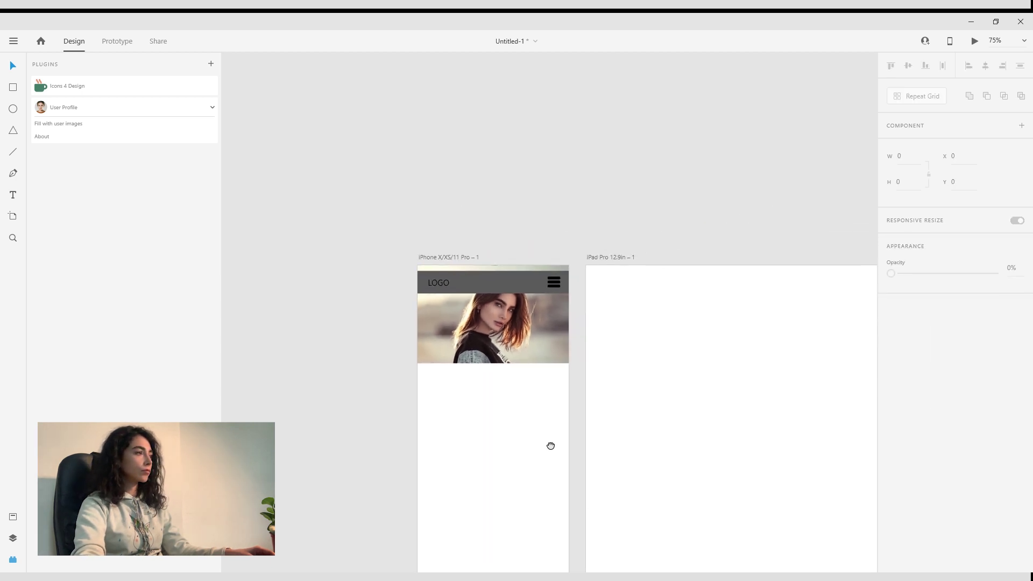
{"action": "left_click_drag", "start_coordinate": [575, 376], "coordinate": [401, 264]}
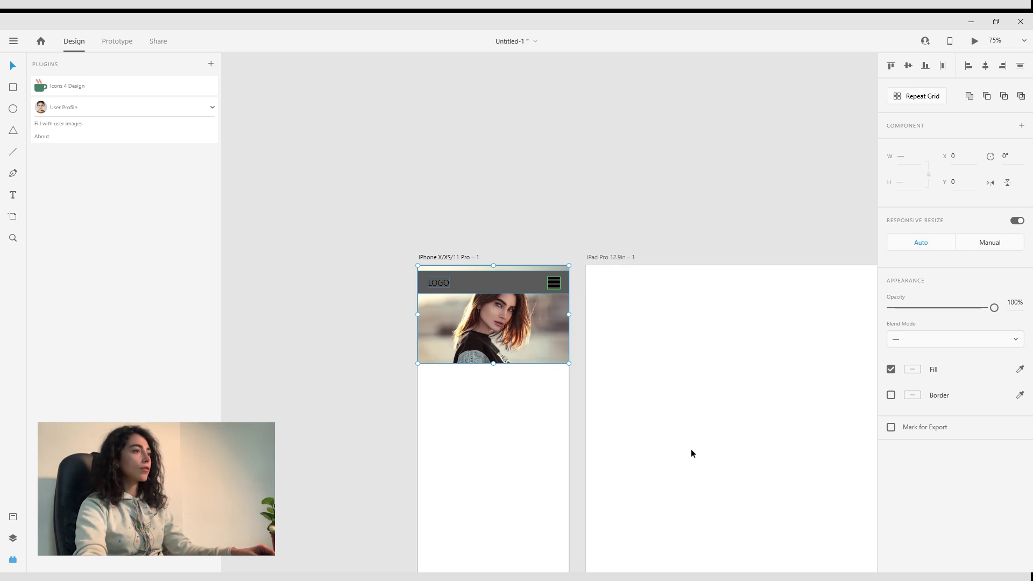
{"action": "left_click", "coordinate": [984, 245]}
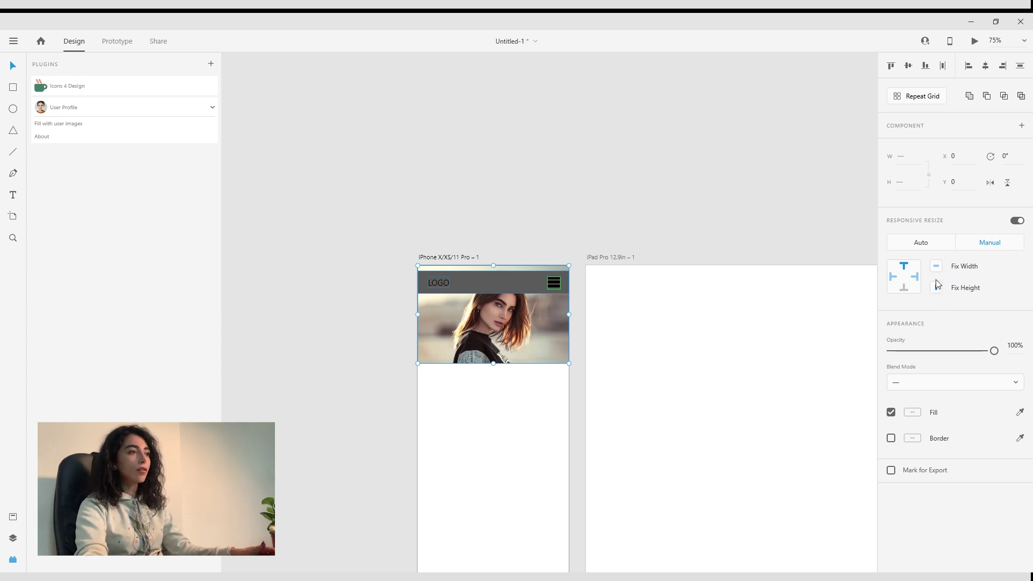
Step: Copy the selected header elements onto the iPad Pro artboard and stretch them to its full width of 1024
{"action": "left_click_drag", "start_coordinate": [666, 386], "coordinate": [581, 382]}
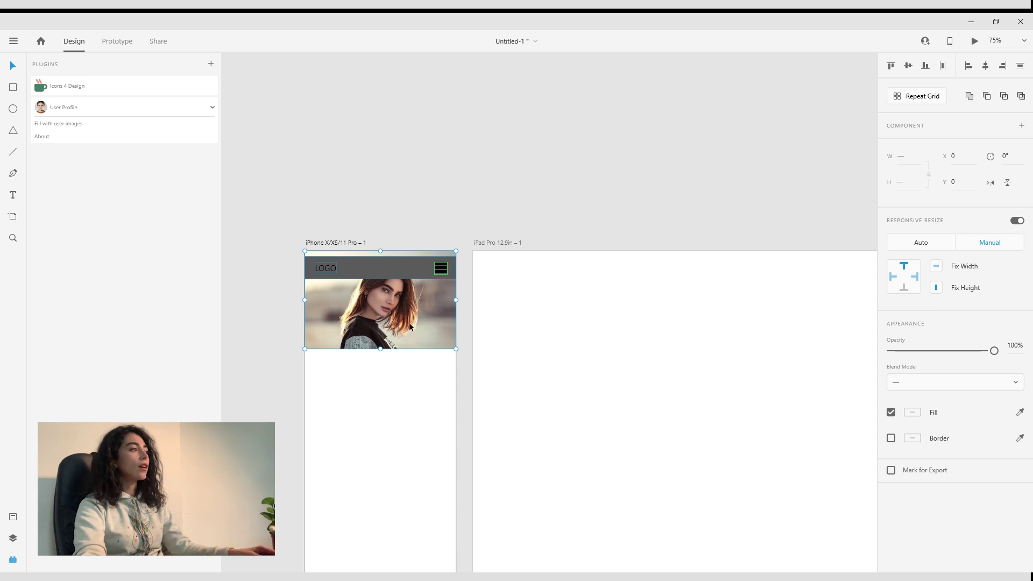
{"action": "left_click", "coordinate": [625, 323]}
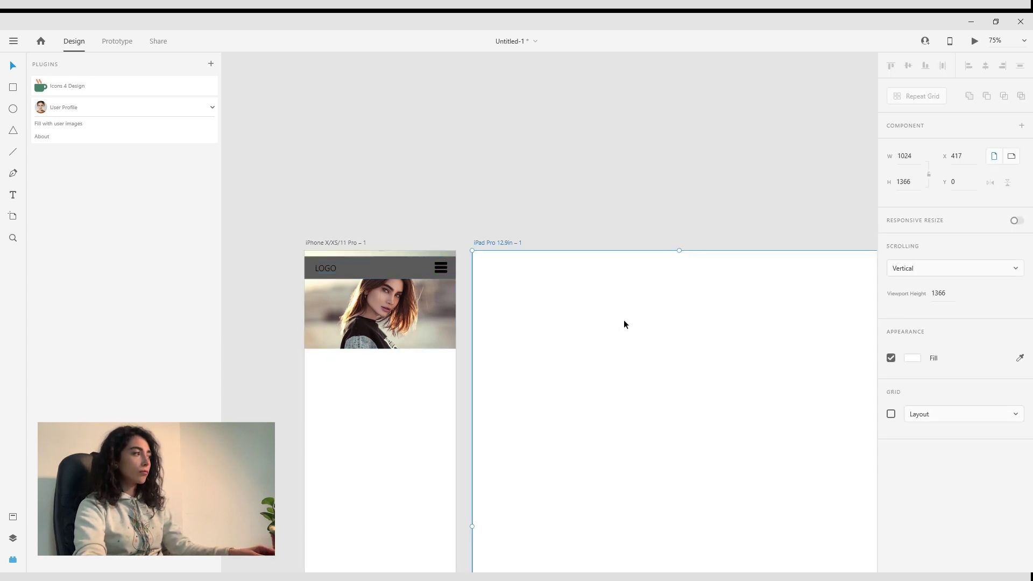
{"action": "key", "text": "ctrl+v"}
{"action": "left_click_drag", "start_coordinate": [716, 393], "coordinate": [581, 349]}
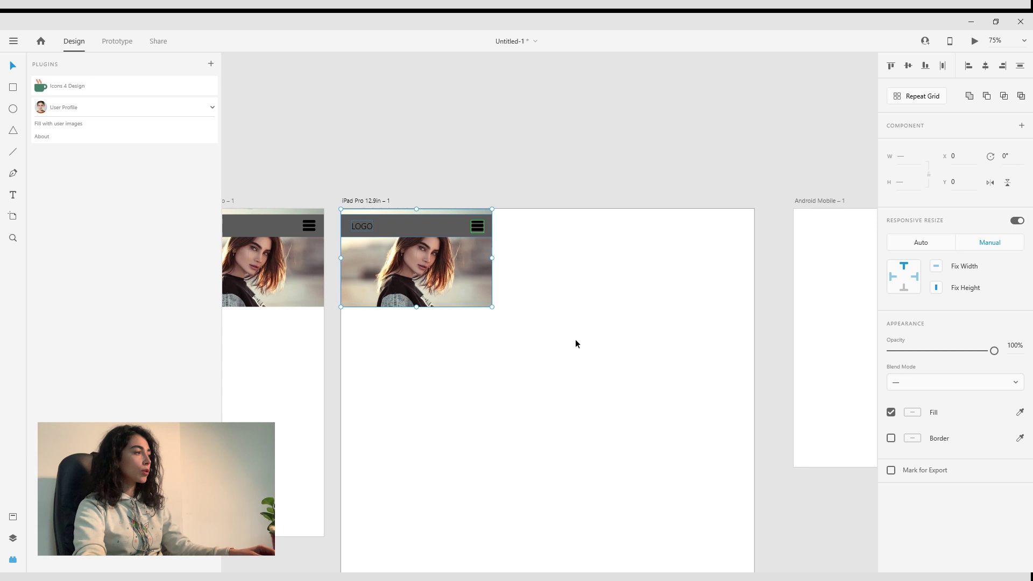
{"action": "left_click_drag", "start_coordinate": [493, 259], "coordinate": [758, 286]}
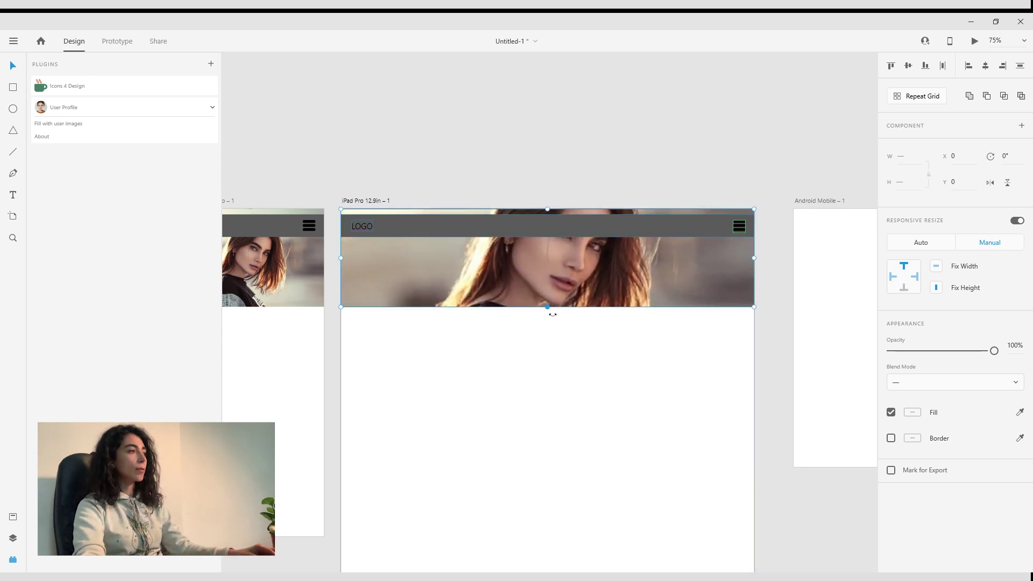
{"action": "left_click", "coordinate": [584, 76]}
Step: Move the photo slightly down within its frame on the iPad Pro artboard
{"action": "left_click", "coordinate": [571, 259]}
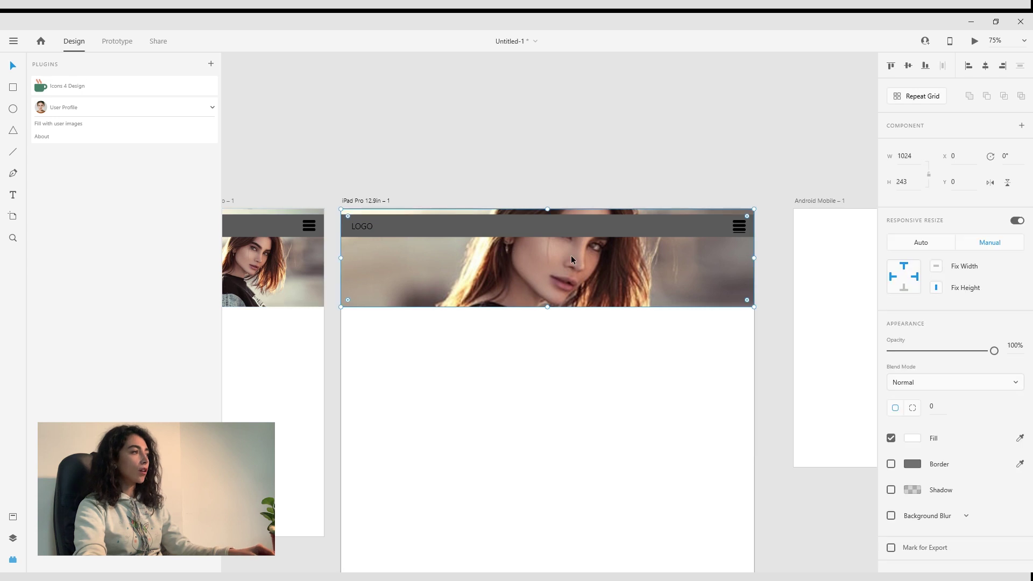
{"action": "double_click", "coordinate": [571, 260]}
{"action": "left_click_drag", "start_coordinate": [582, 261], "coordinate": [581, 276]}
{"action": "left_click", "coordinate": [617, 105]}
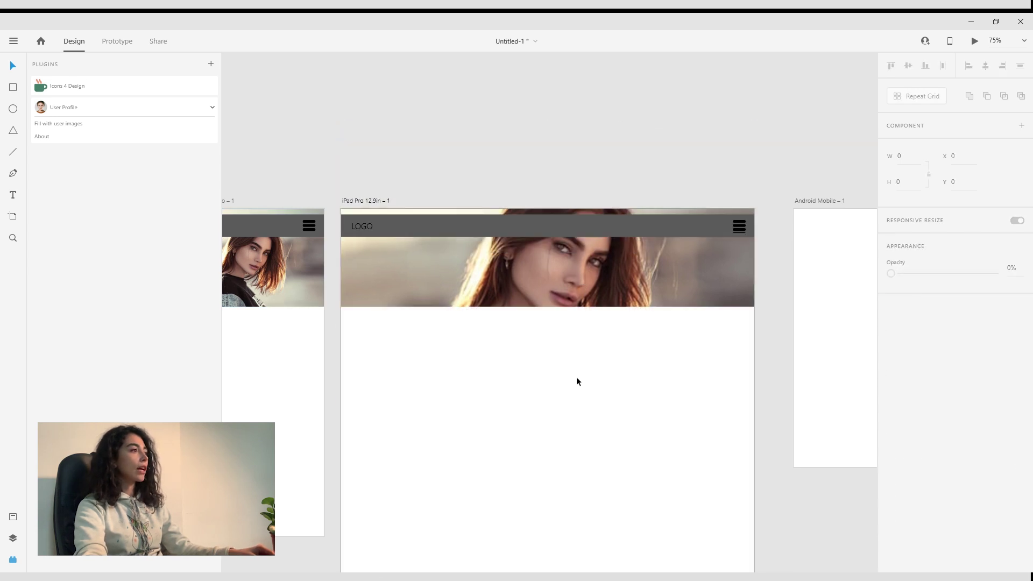
{"action": "scroll", "coordinate": [533, 379], "scroll_direction": "left", "scroll_amount": 2}
{"action": "key", "text": "ctrl+minus"}
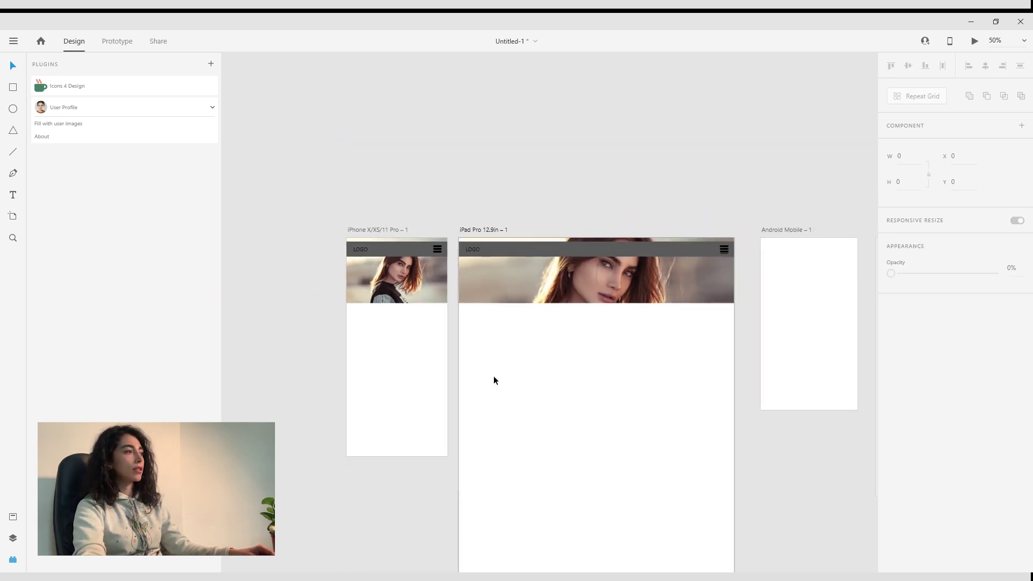
{"action": "left_click", "coordinate": [371, 230]}
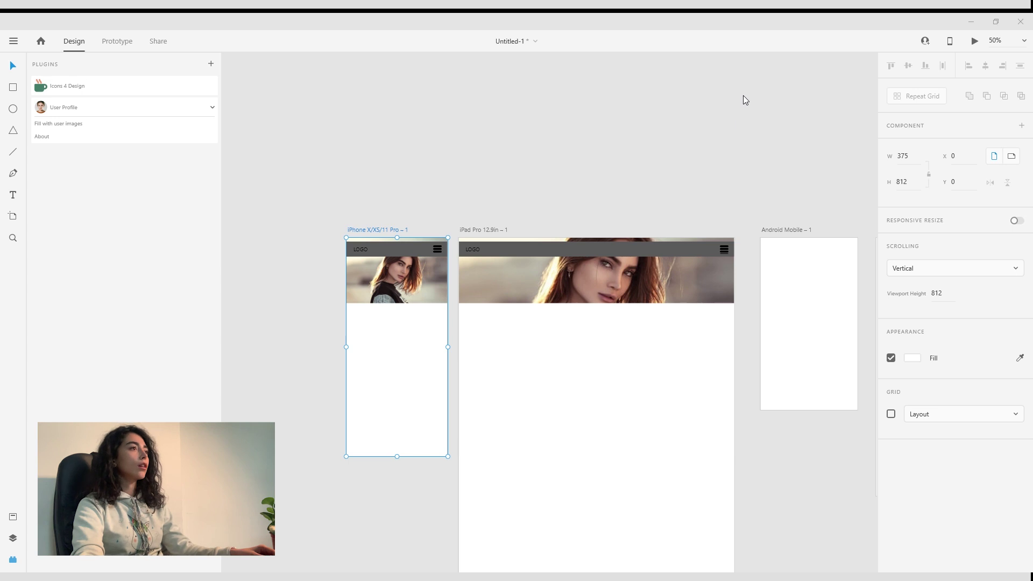
{"action": "left_click", "coordinate": [503, 230]}
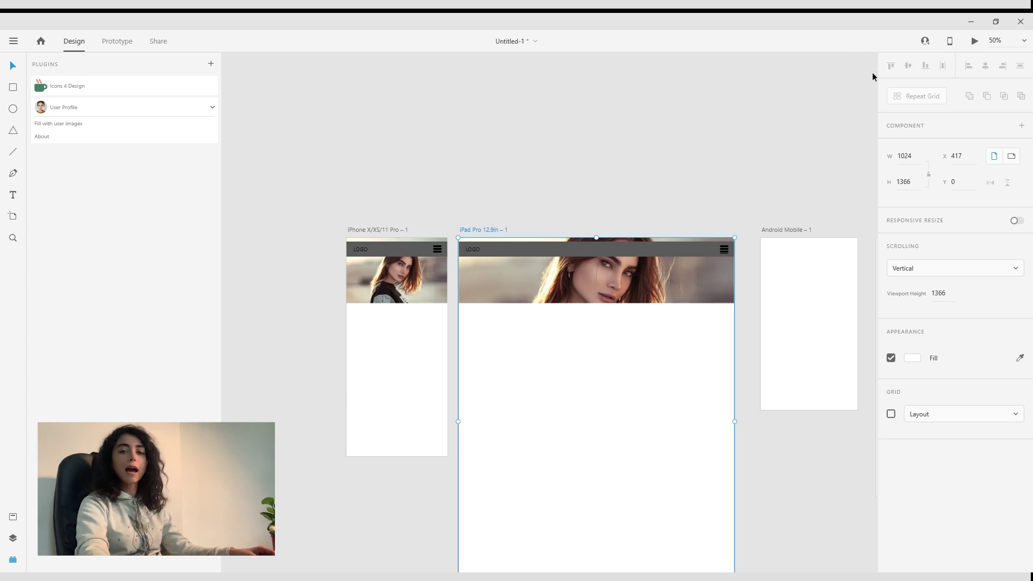
{"action": "left_click", "coordinate": [517, 203]}
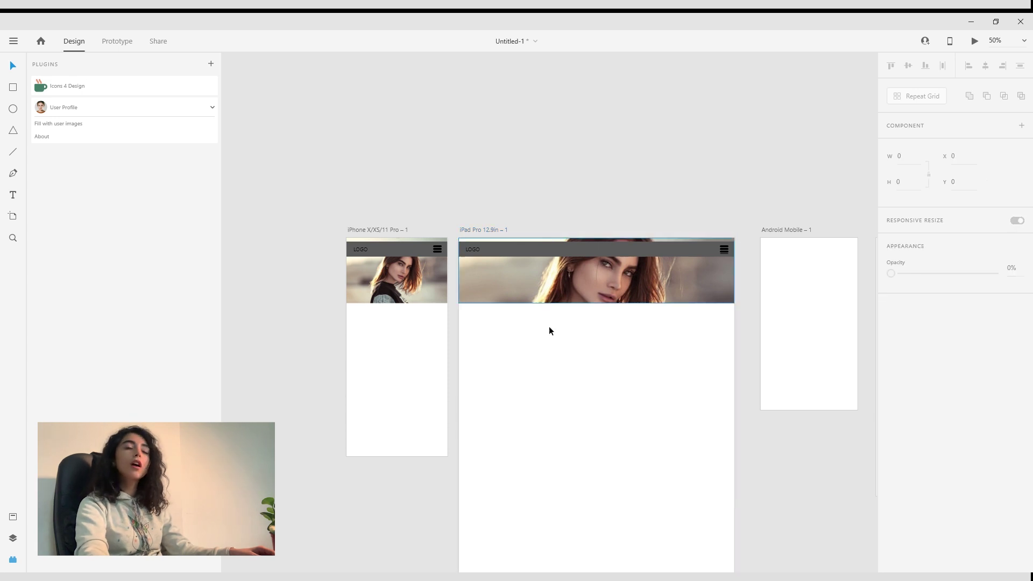
{"action": "left_click_drag", "start_coordinate": [685, 339], "coordinate": [535, 266]}
{"action": "left_click", "coordinate": [639, 357]}
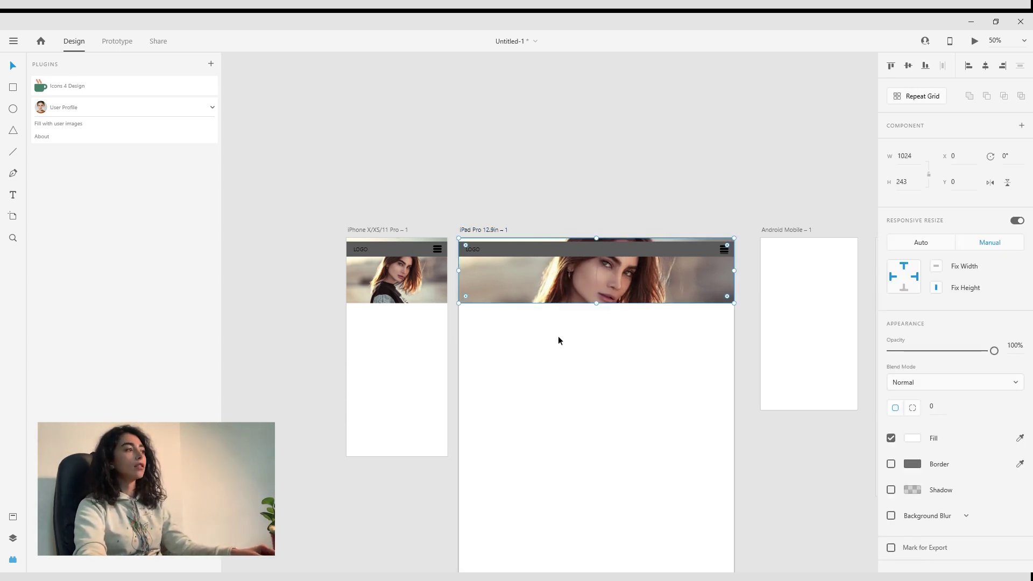
{"action": "left_click", "coordinate": [558, 335]}
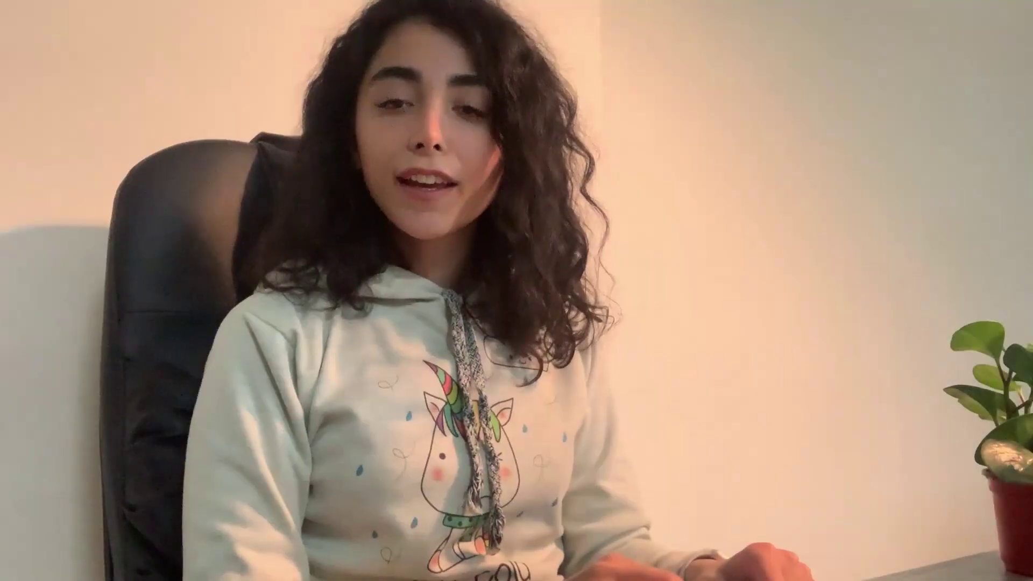